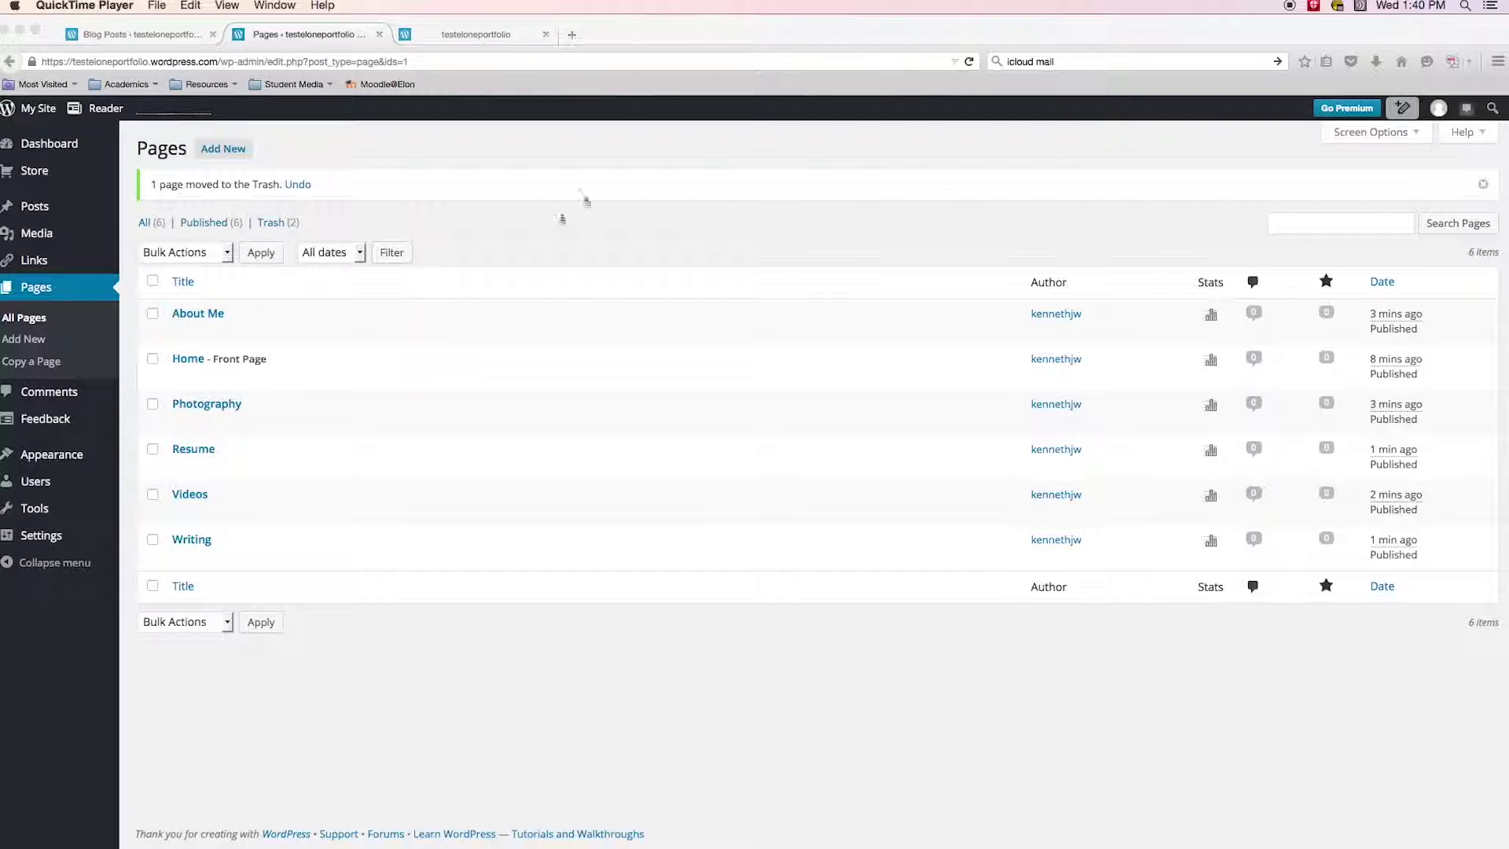
pyautogui.click(466, 41)
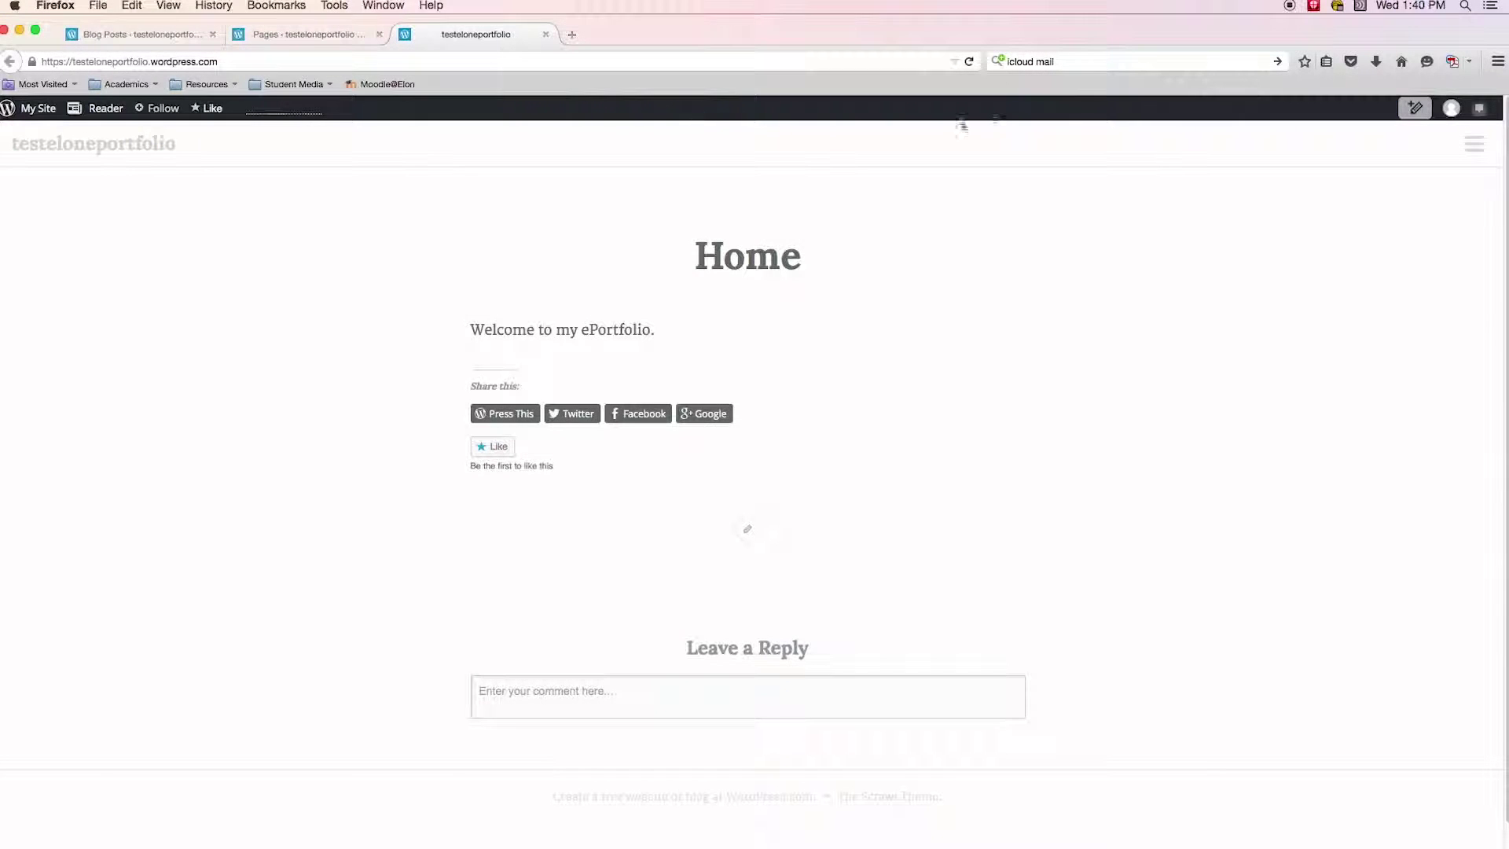
pyautogui.click(970, 63)
pyautogui.click(1477, 155)
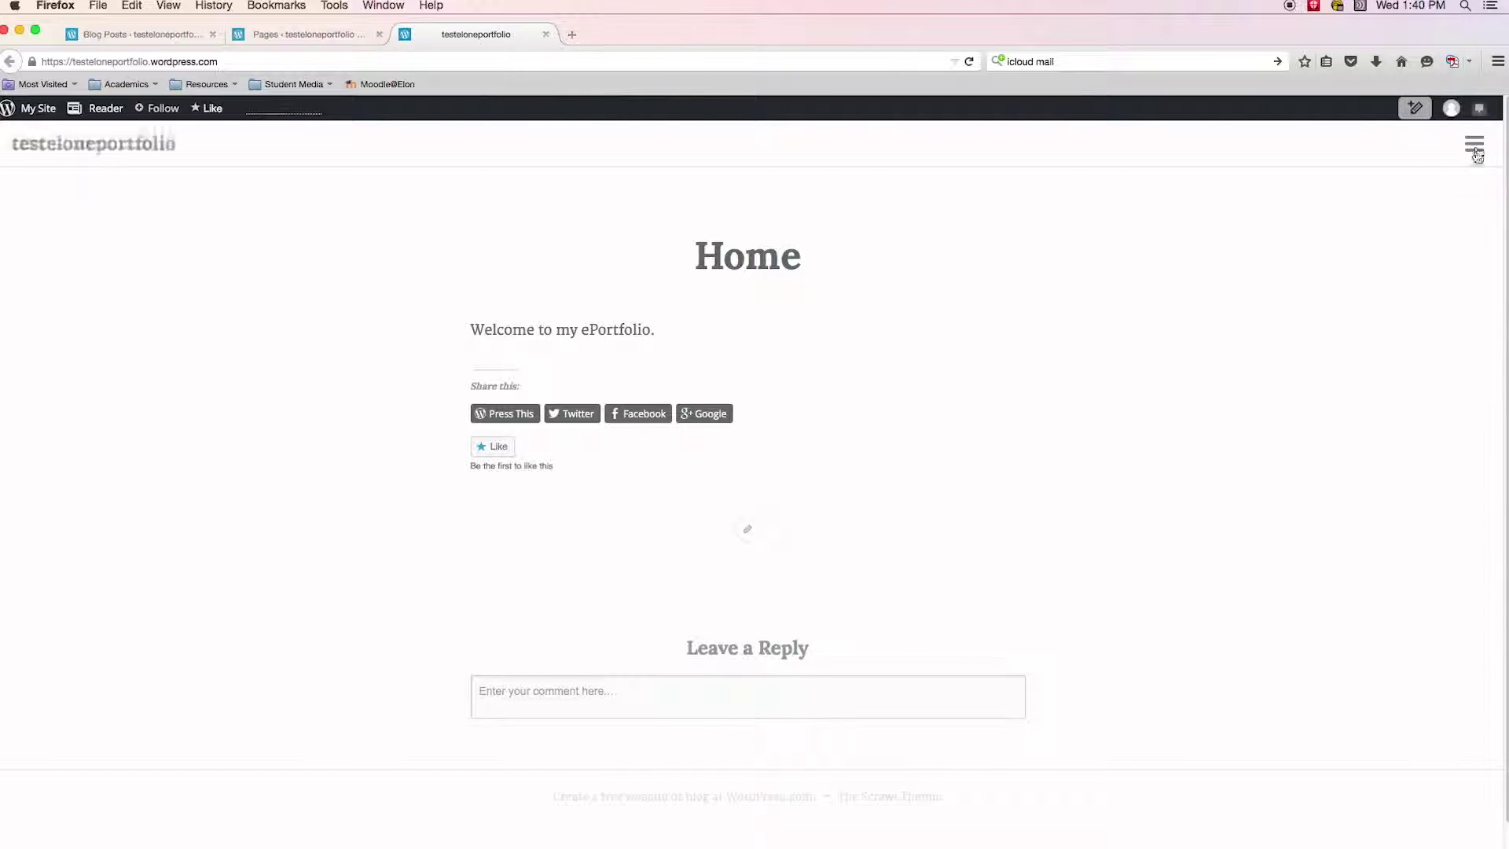
pyautogui.click(1474, 146)
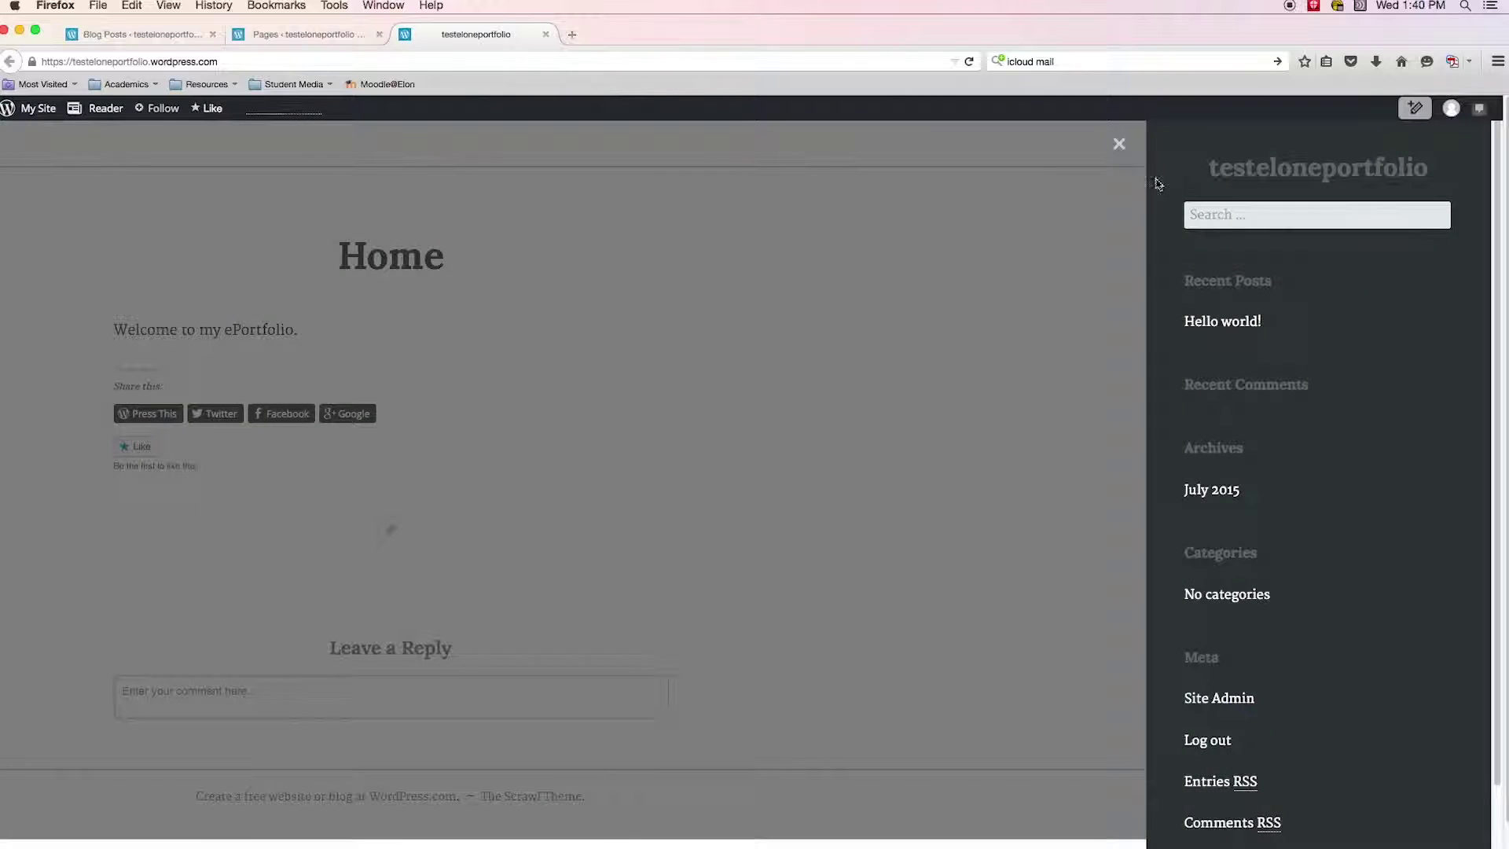
pyautogui.click(1119, 145)
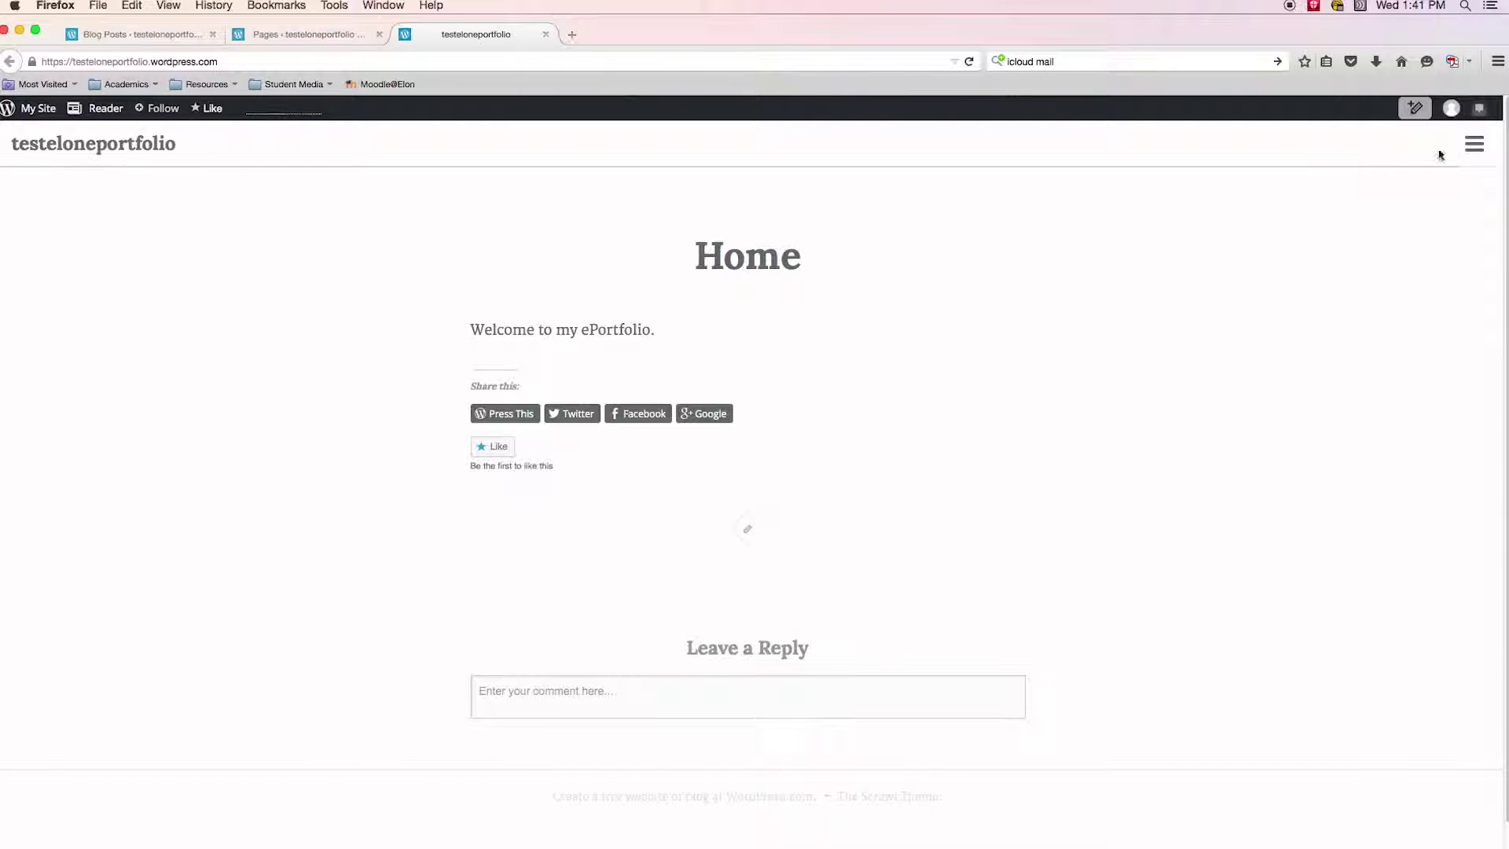
pyautogui.click(1474, 147)
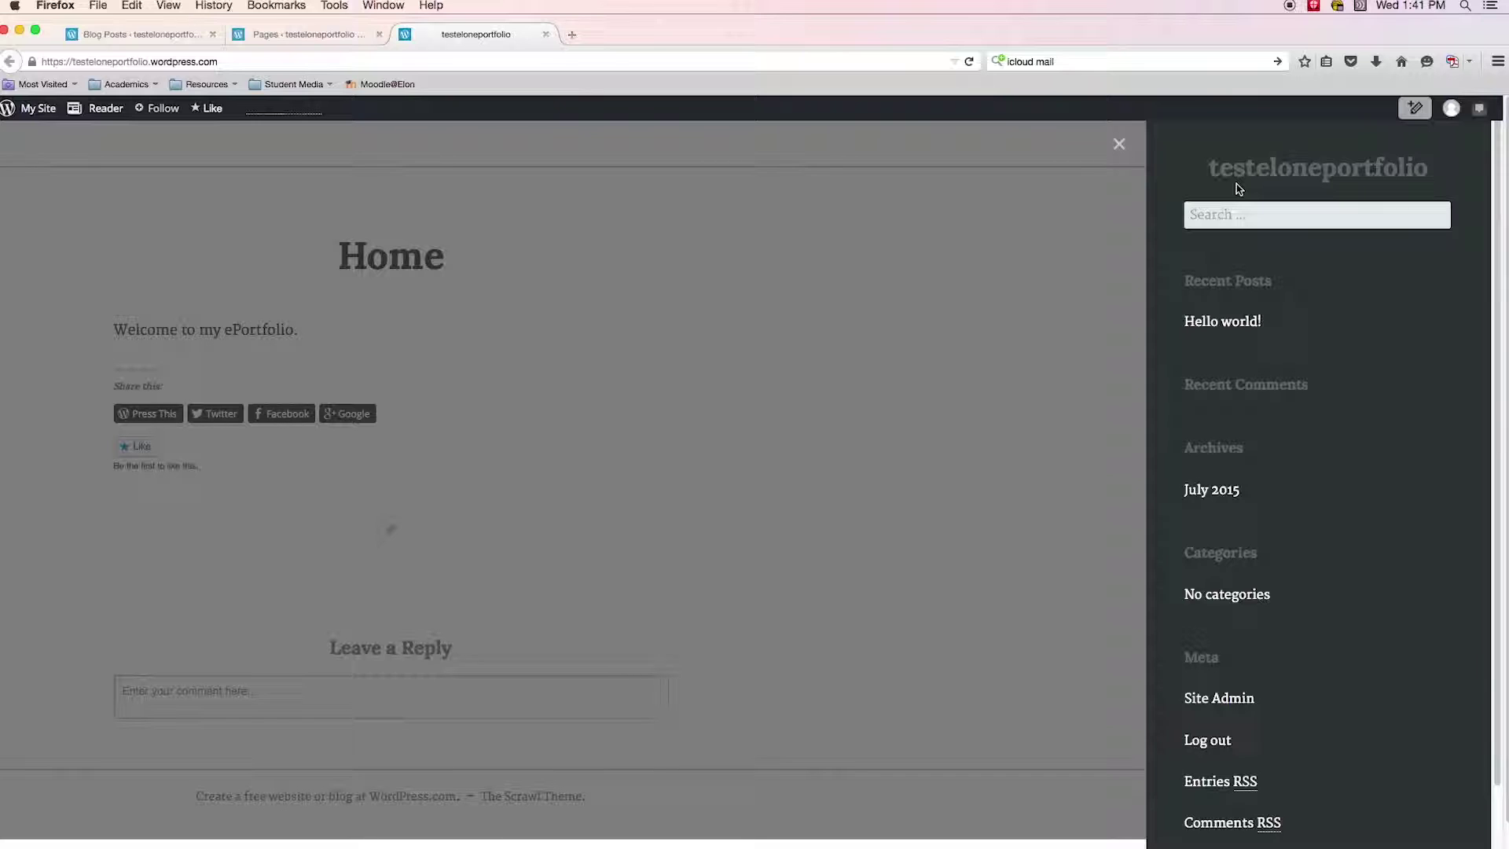
pyautogui.click(1119, 147)
pyautogui.click(308, 36)
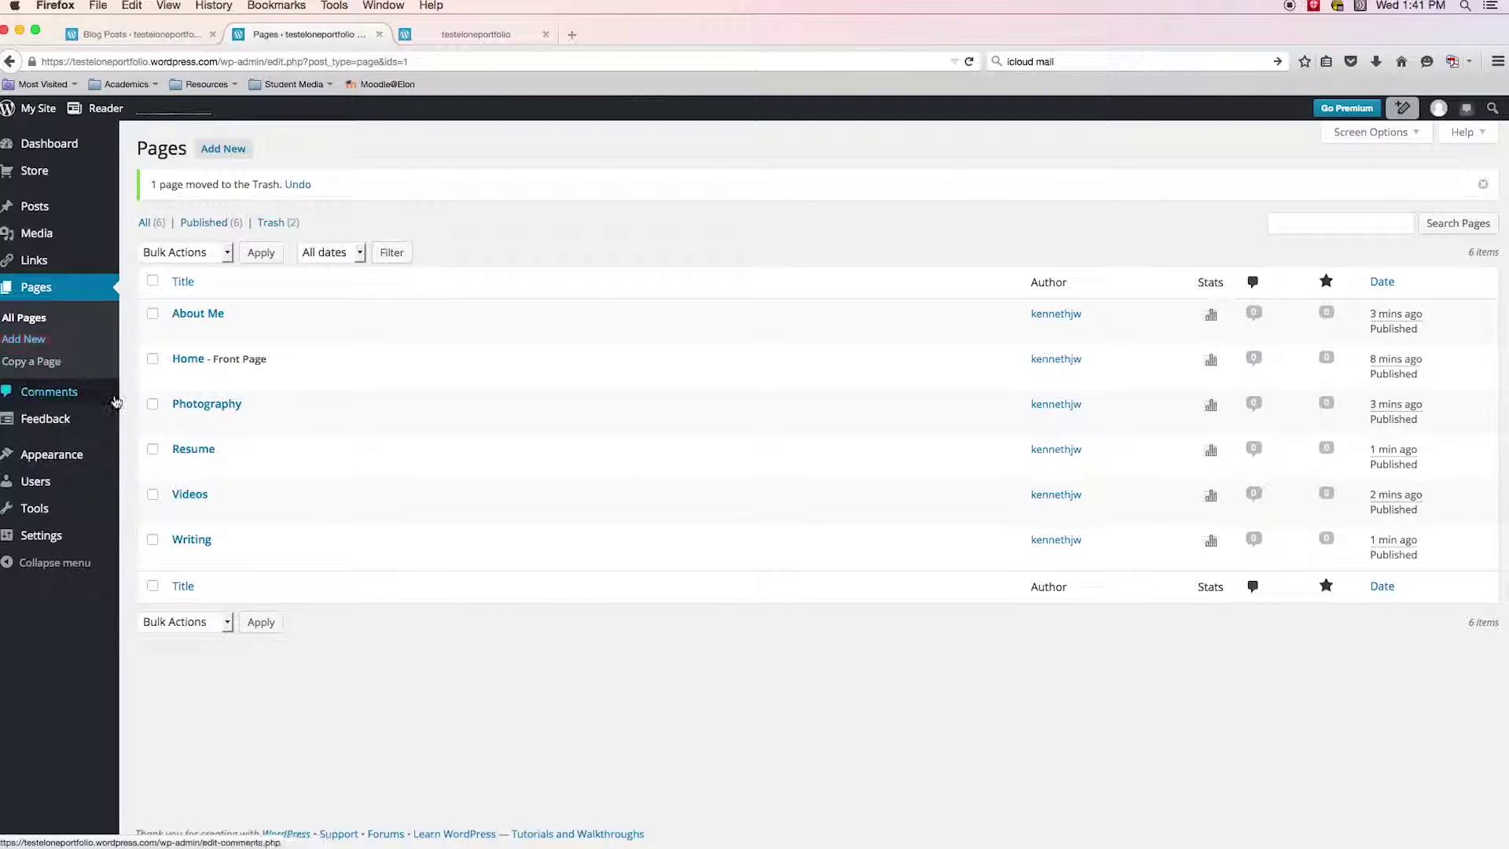
# Step: Open Edit Menus from Appearance, glance at the live site's sidebar, then come back
pyautogui.moveTo(48, 458)
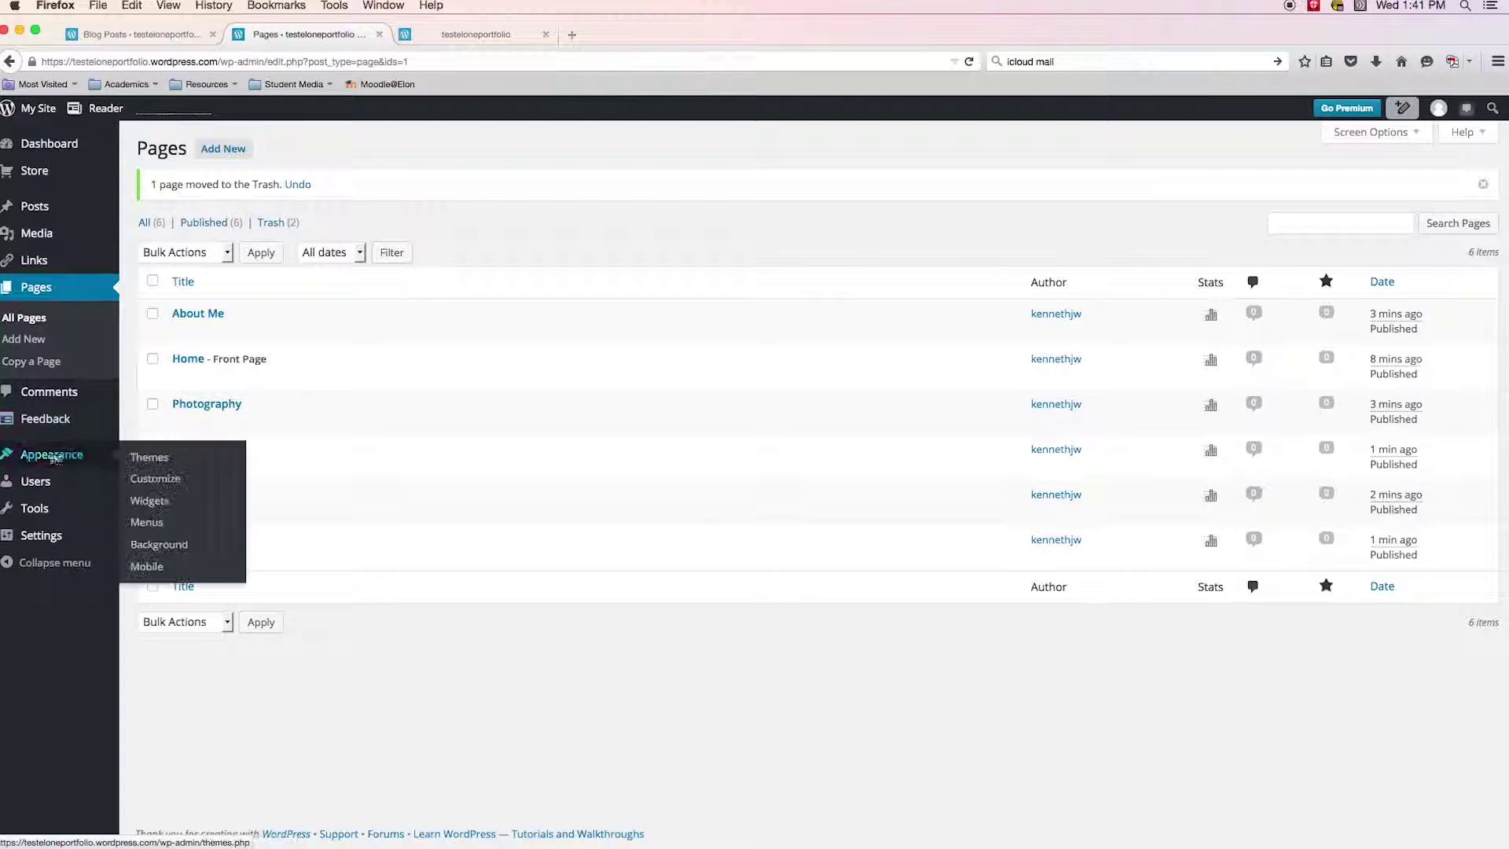
pyautogui.click(149, 523)
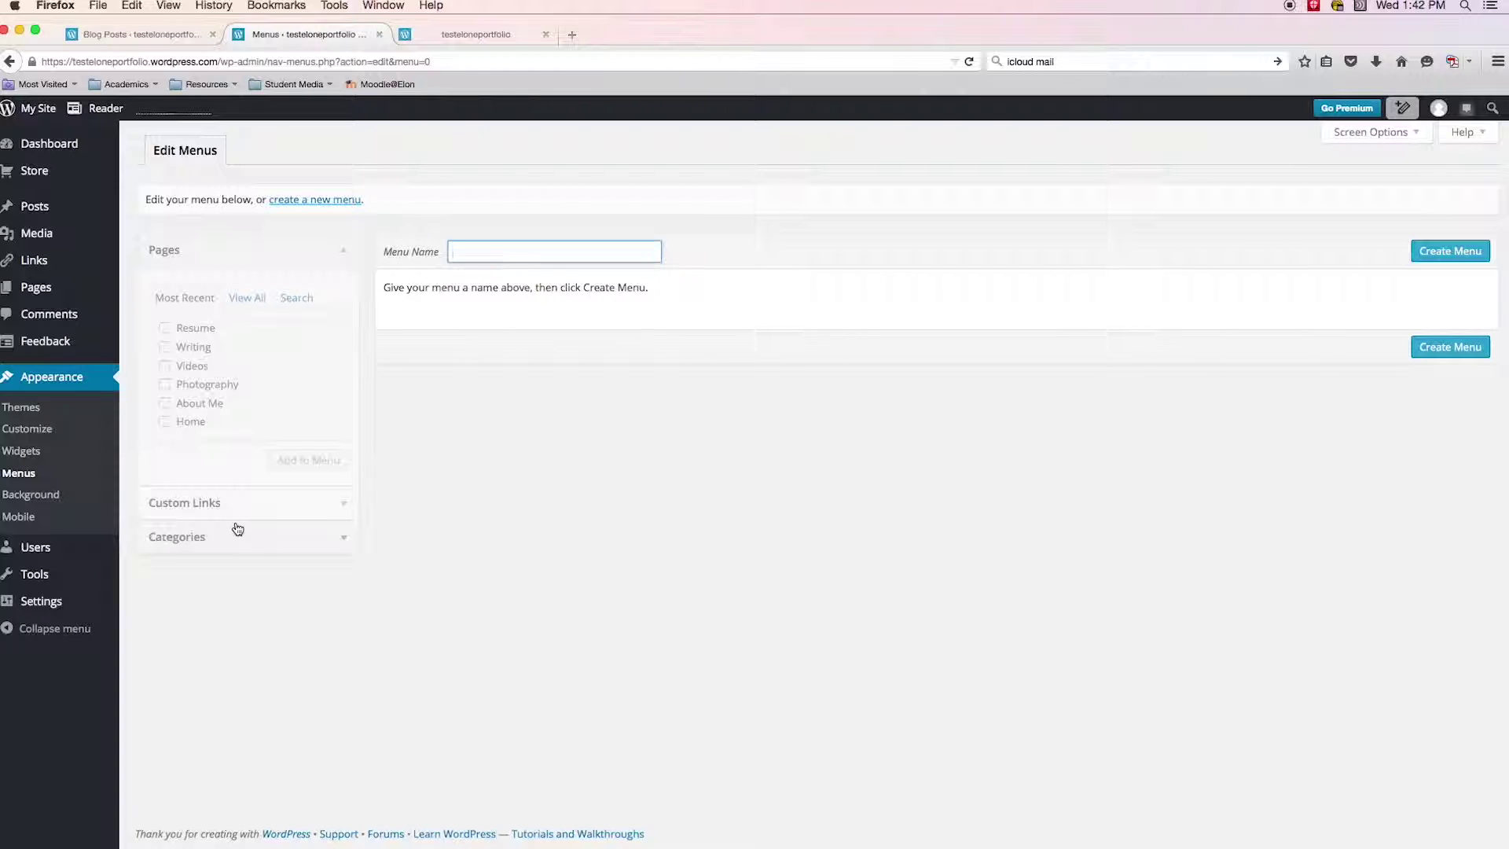
pyautogui.click(460, 35)
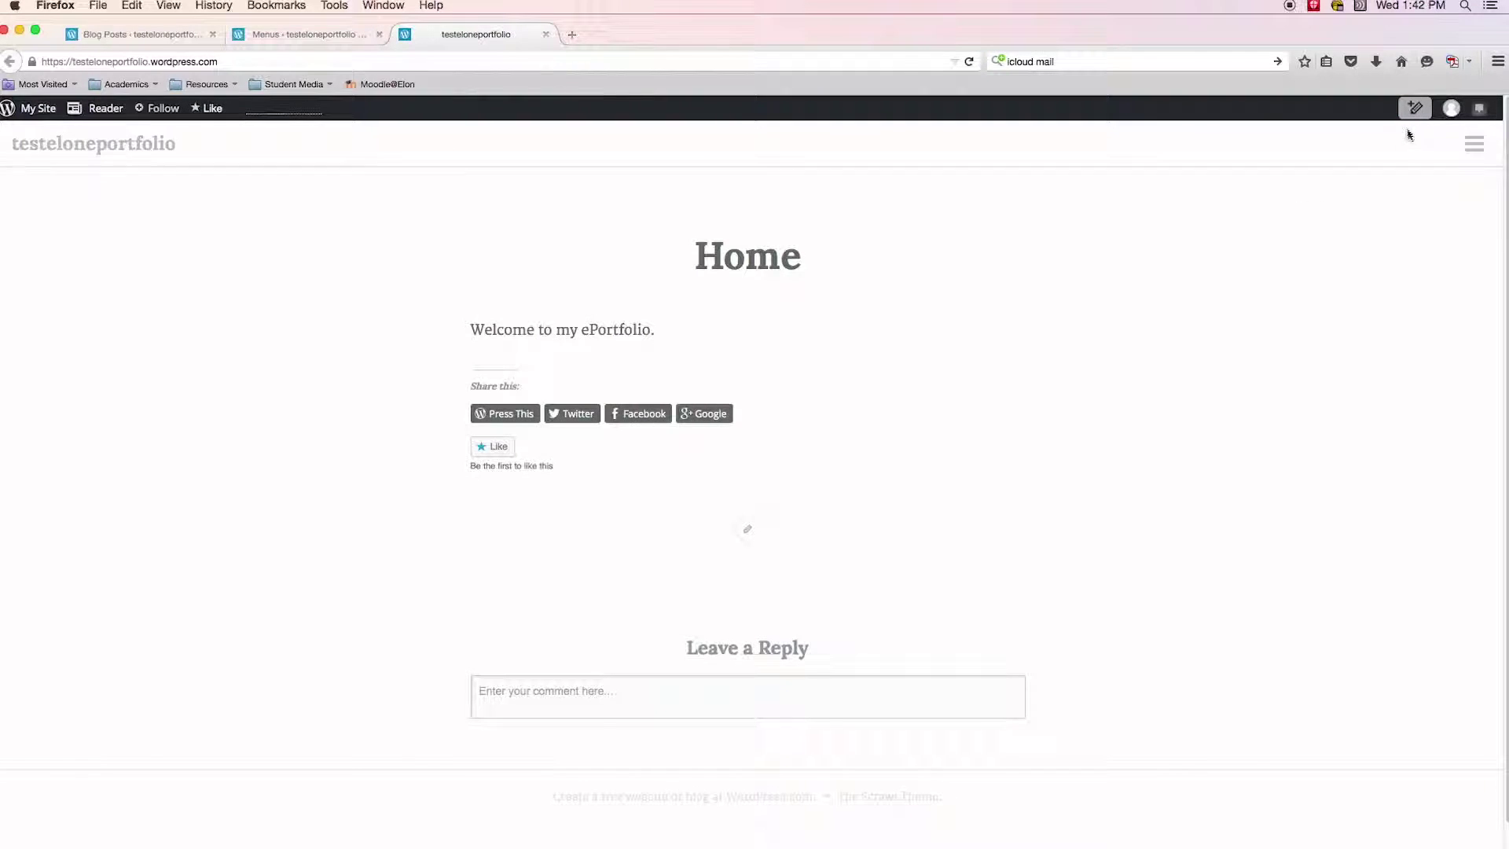
pyautogui.click(1473, 143)
pyautogui.click(1114, 147)
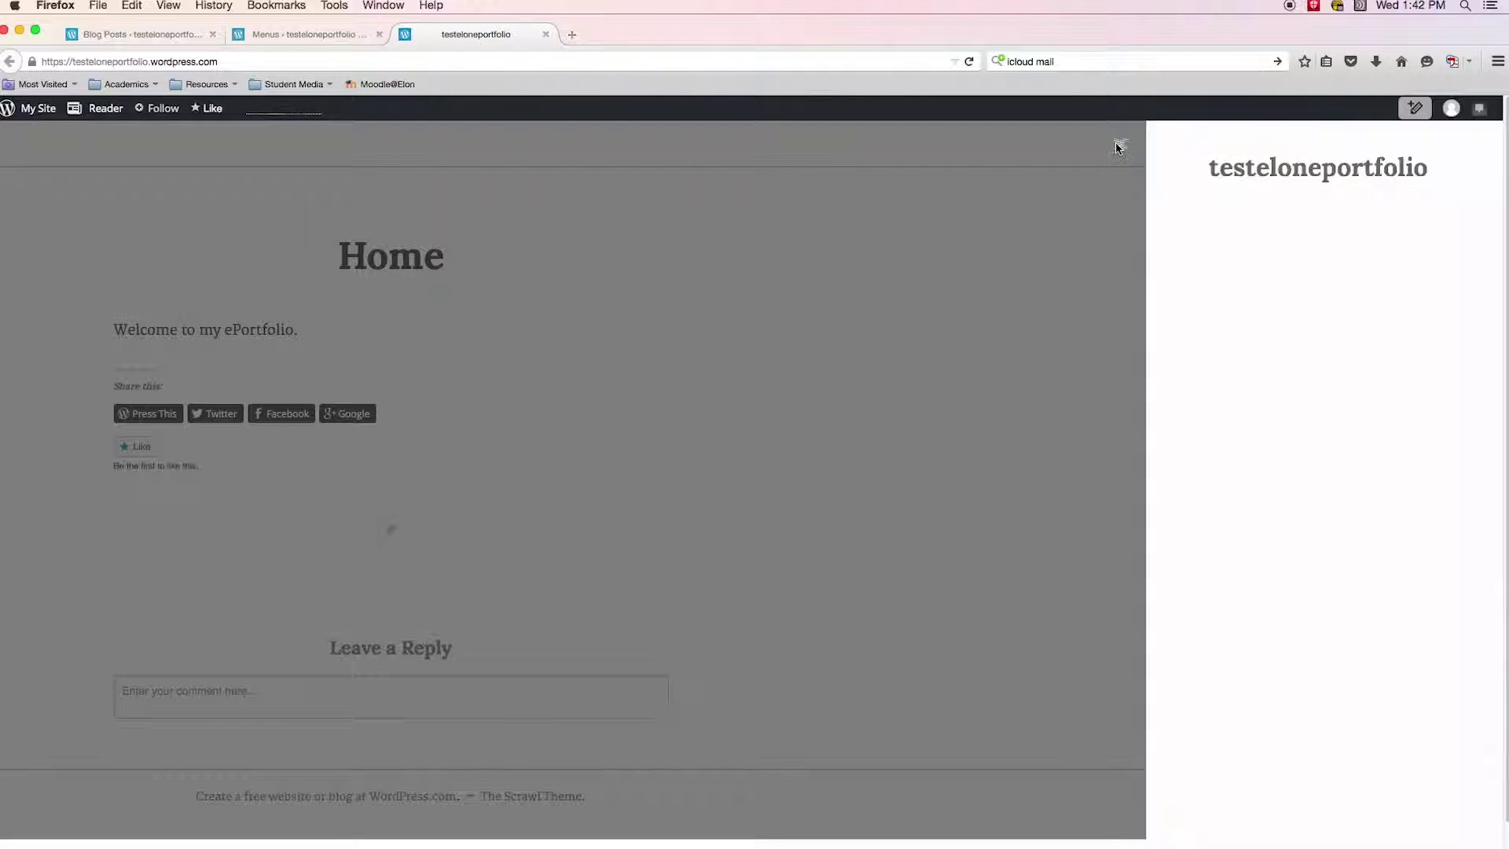
pyautogui.click(296, 35)
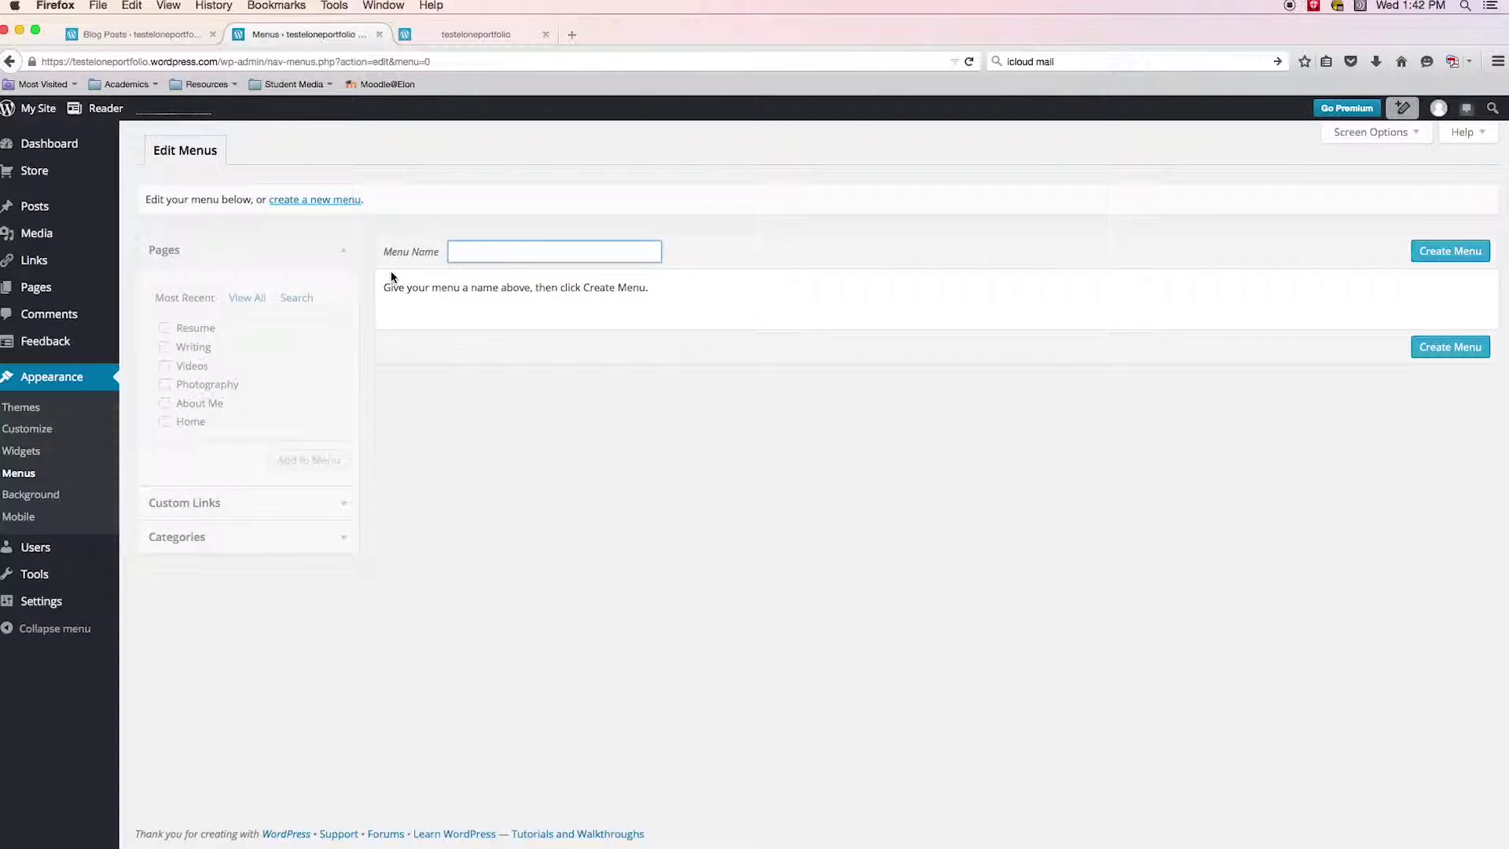
# Step: Enter 'Main Menu' as the menu name and create the empty menu
pyautogui.write('Main Menu')
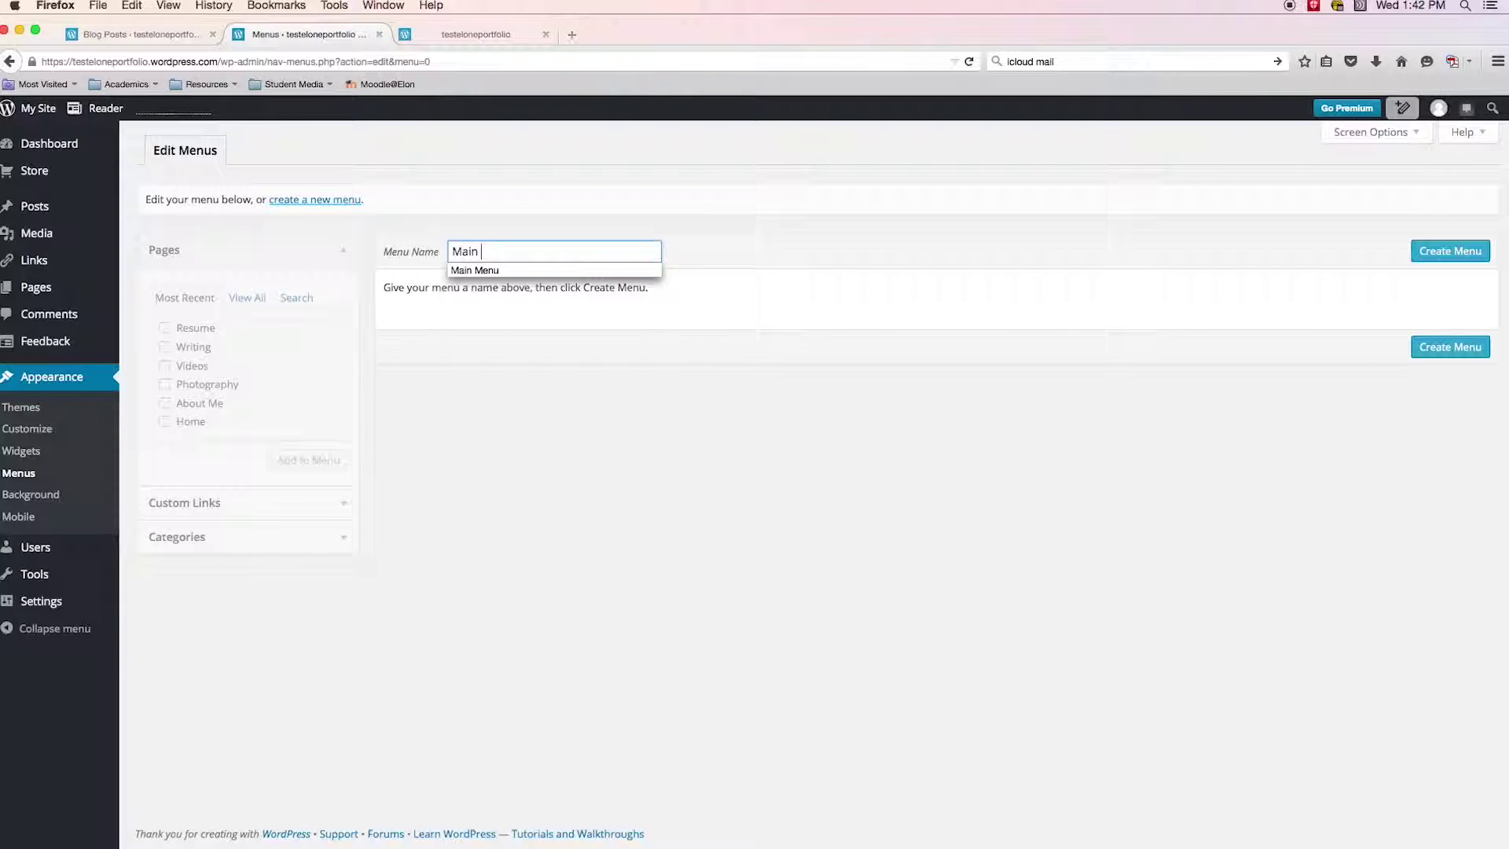
pyautogui.click(800, 258)
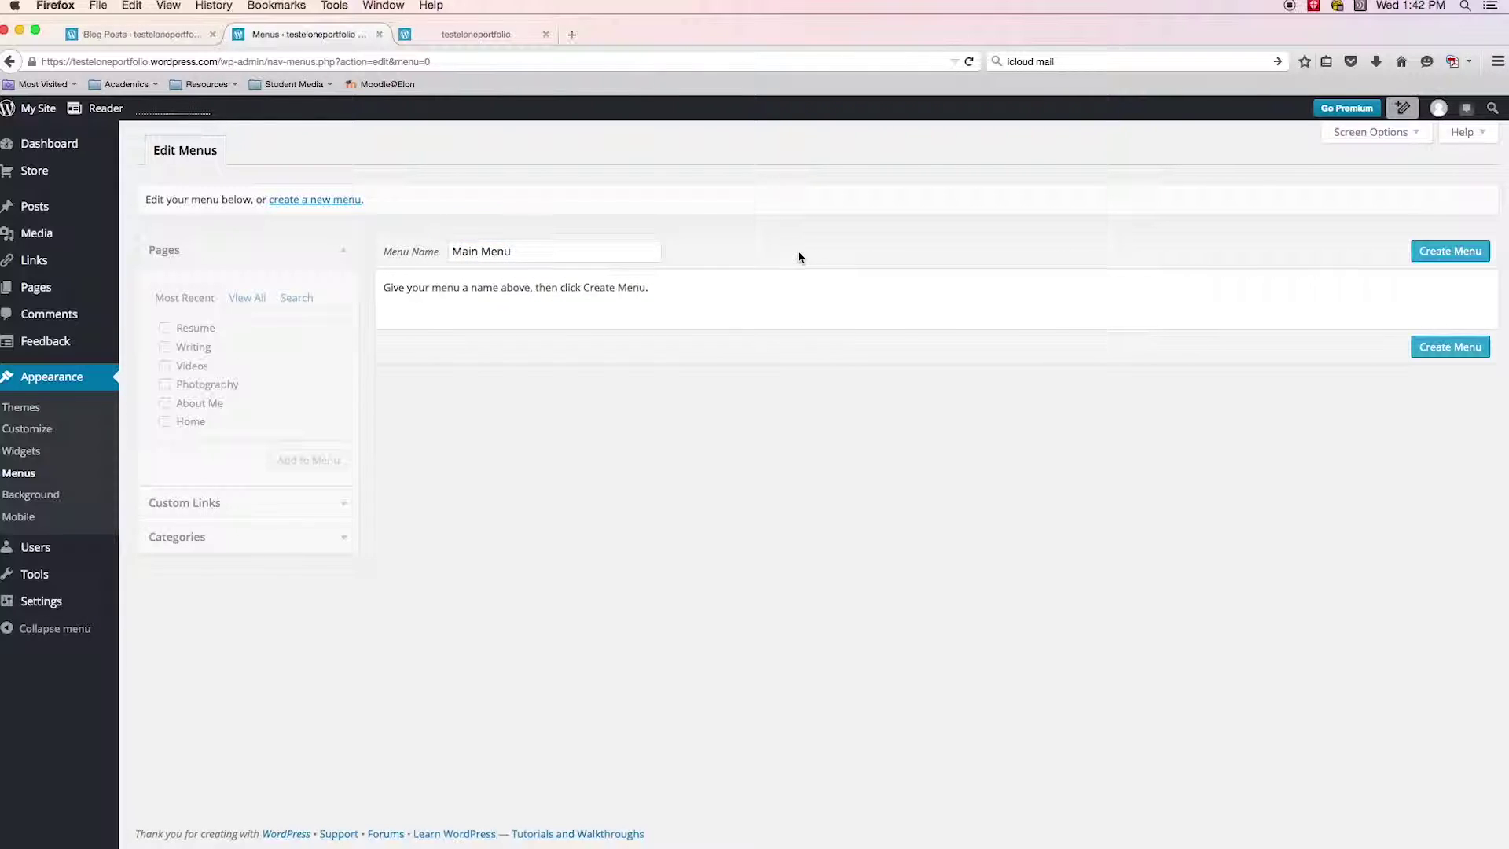
pyautogui.click(1450, 253)
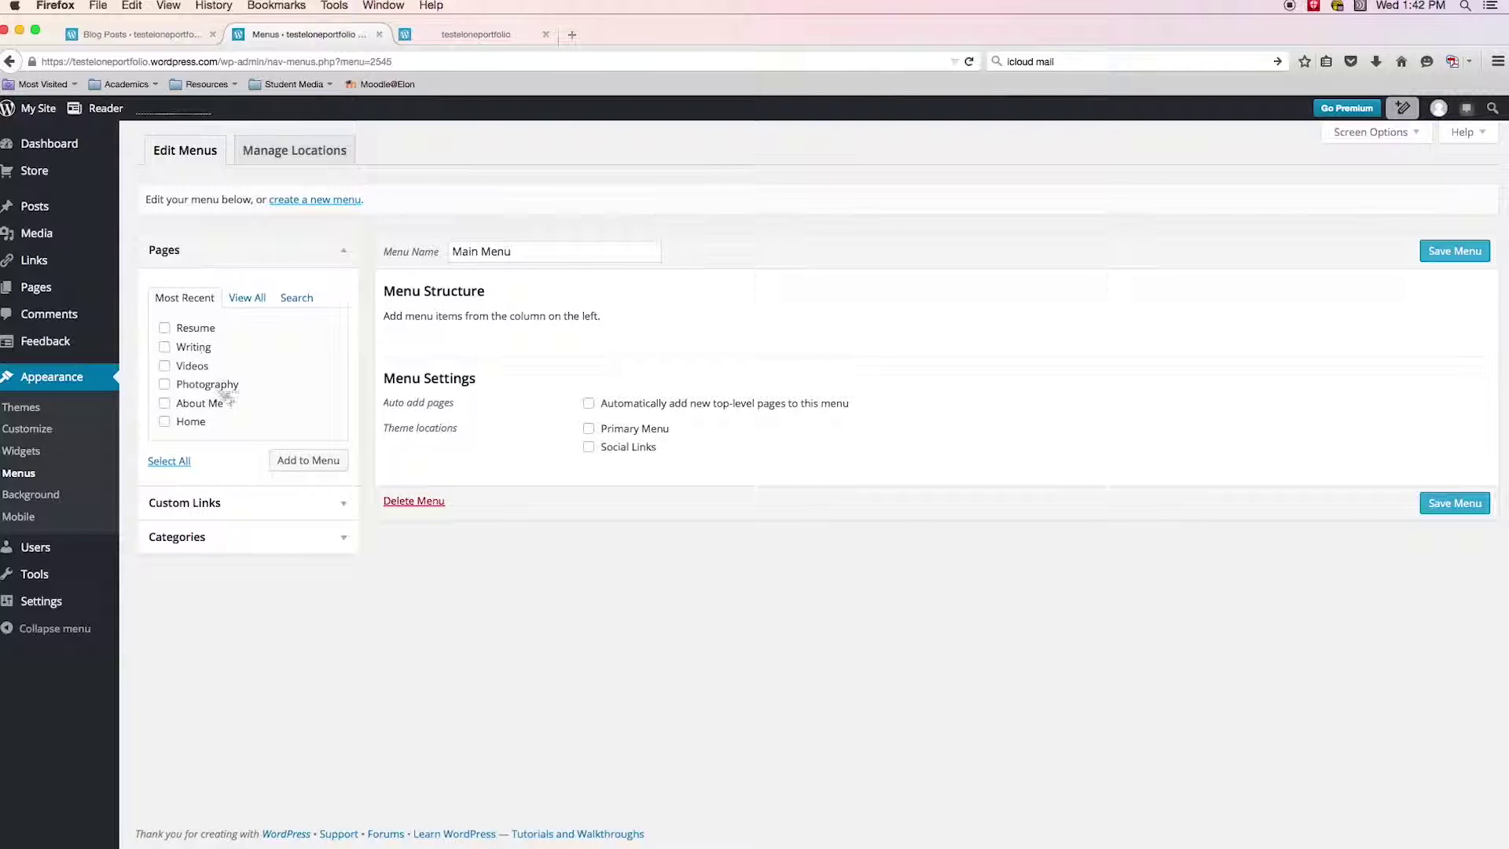
pyautogui.click(253, 301)
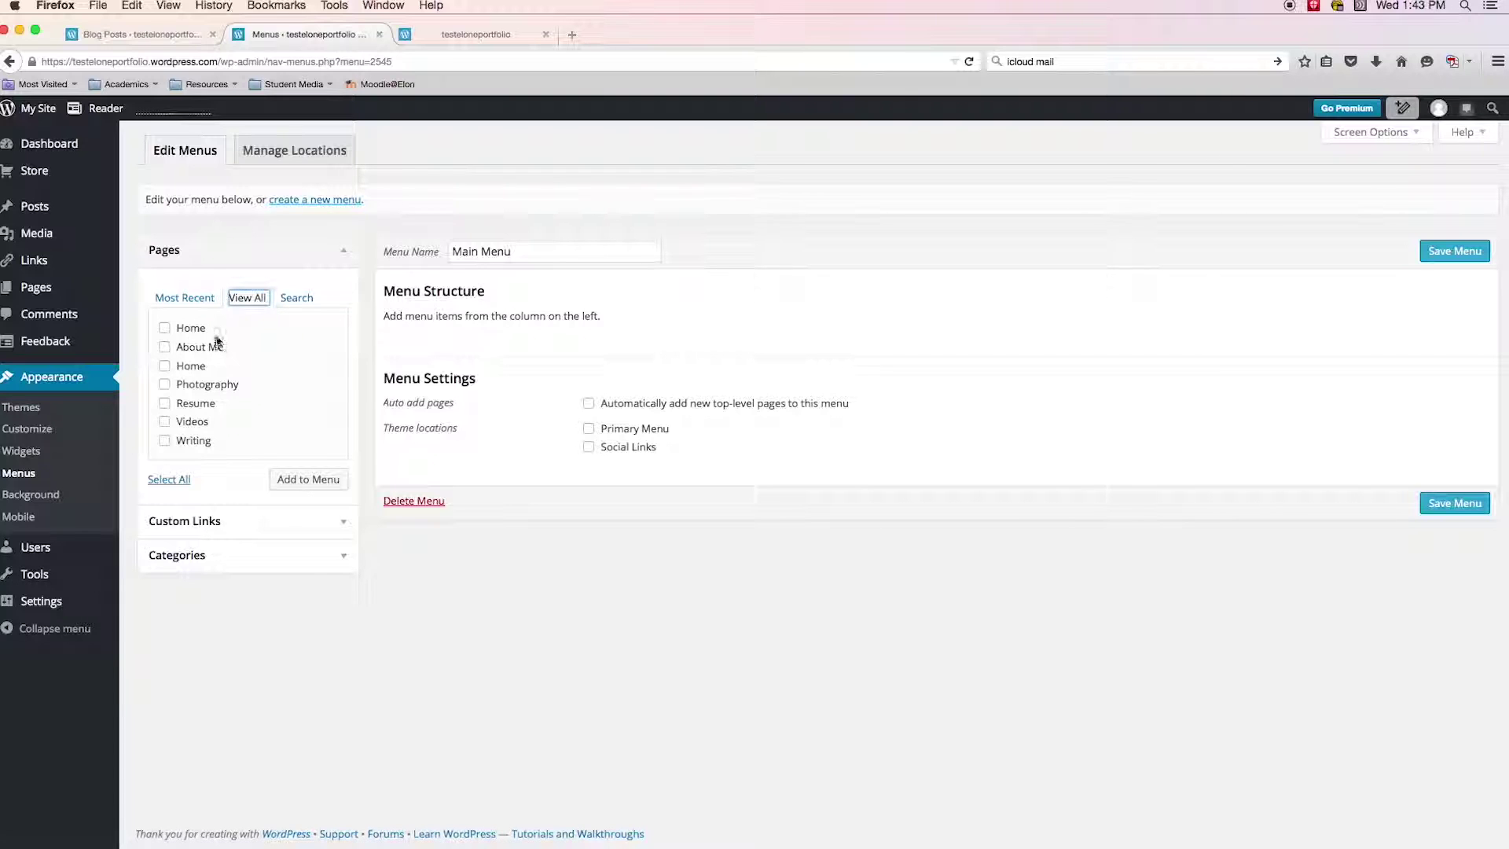
# Step: Tick Home, About Me, Photography, Resume, Videos and Writing and add them to Main Menu
pyautogui.click(166, 330)
pyautogui.click(165, 347)
pyautogui.keyDown('shift'); pyautogui.click(165, 384); pyautogui.keyUp('shift')
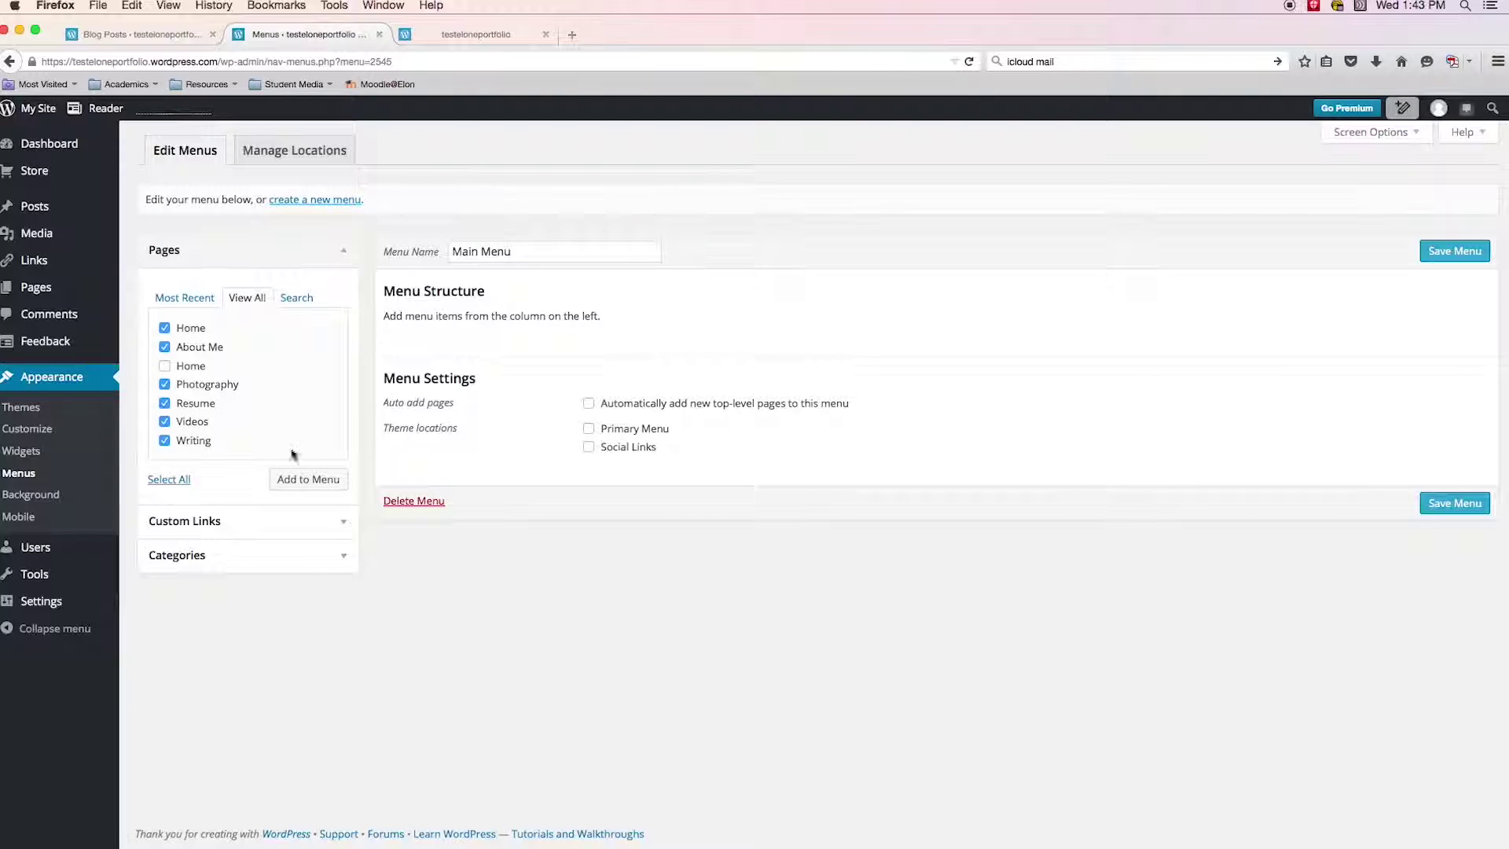
pyautogui.click(306, 479)
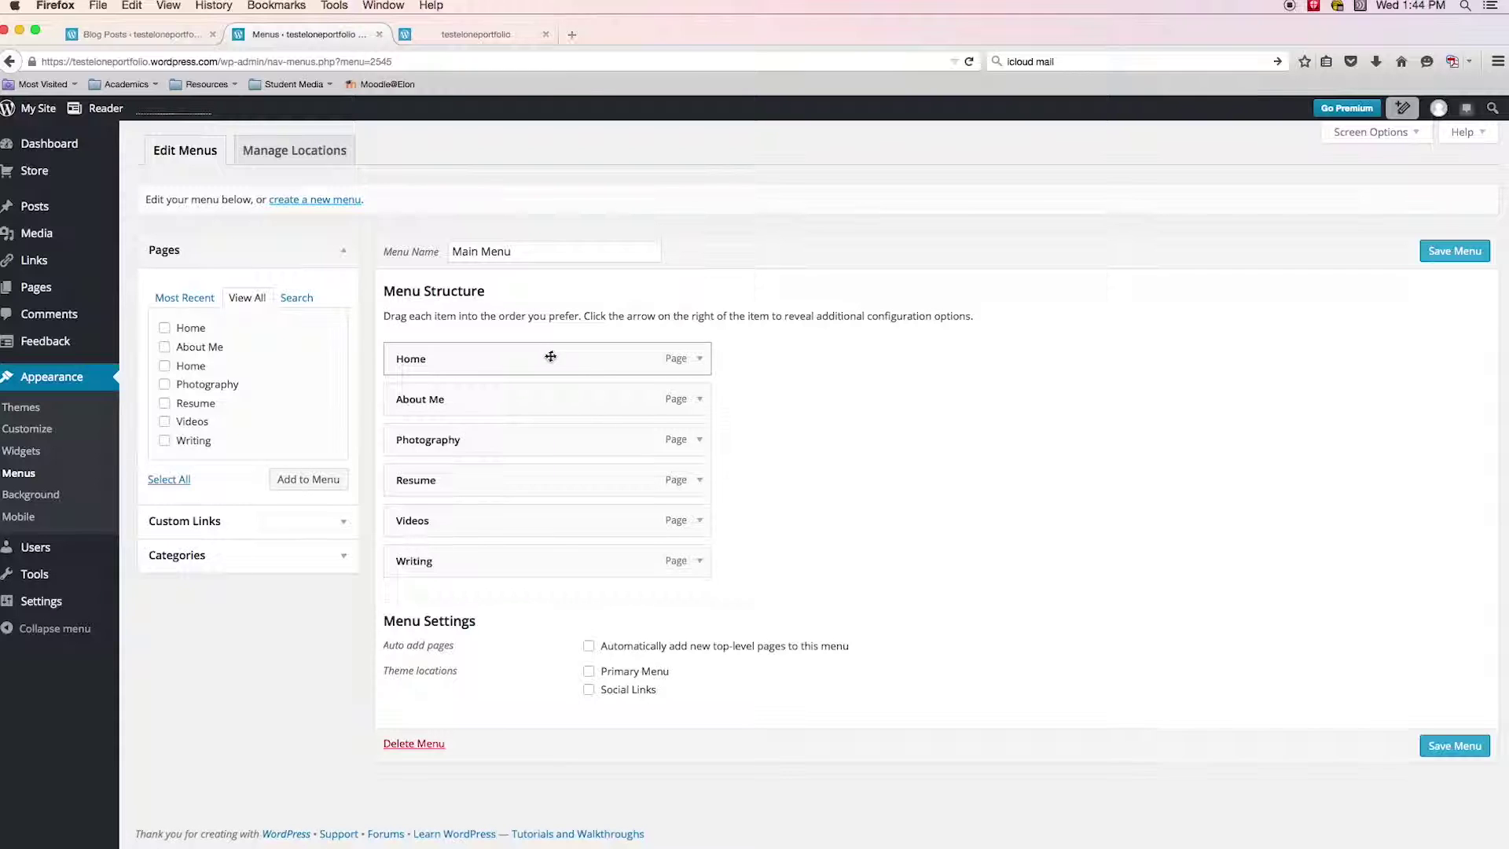
# Step: Drag items into order Home, About Me, Photography, Videos, Writing, Resume; enable auto-adding top-level pages
pyautogui.moveTo(549, 357); pyautogui.dragTo(539, 404)
pyautogui.moveTo(490, 469); pyautogui.dragTo(513, 451)
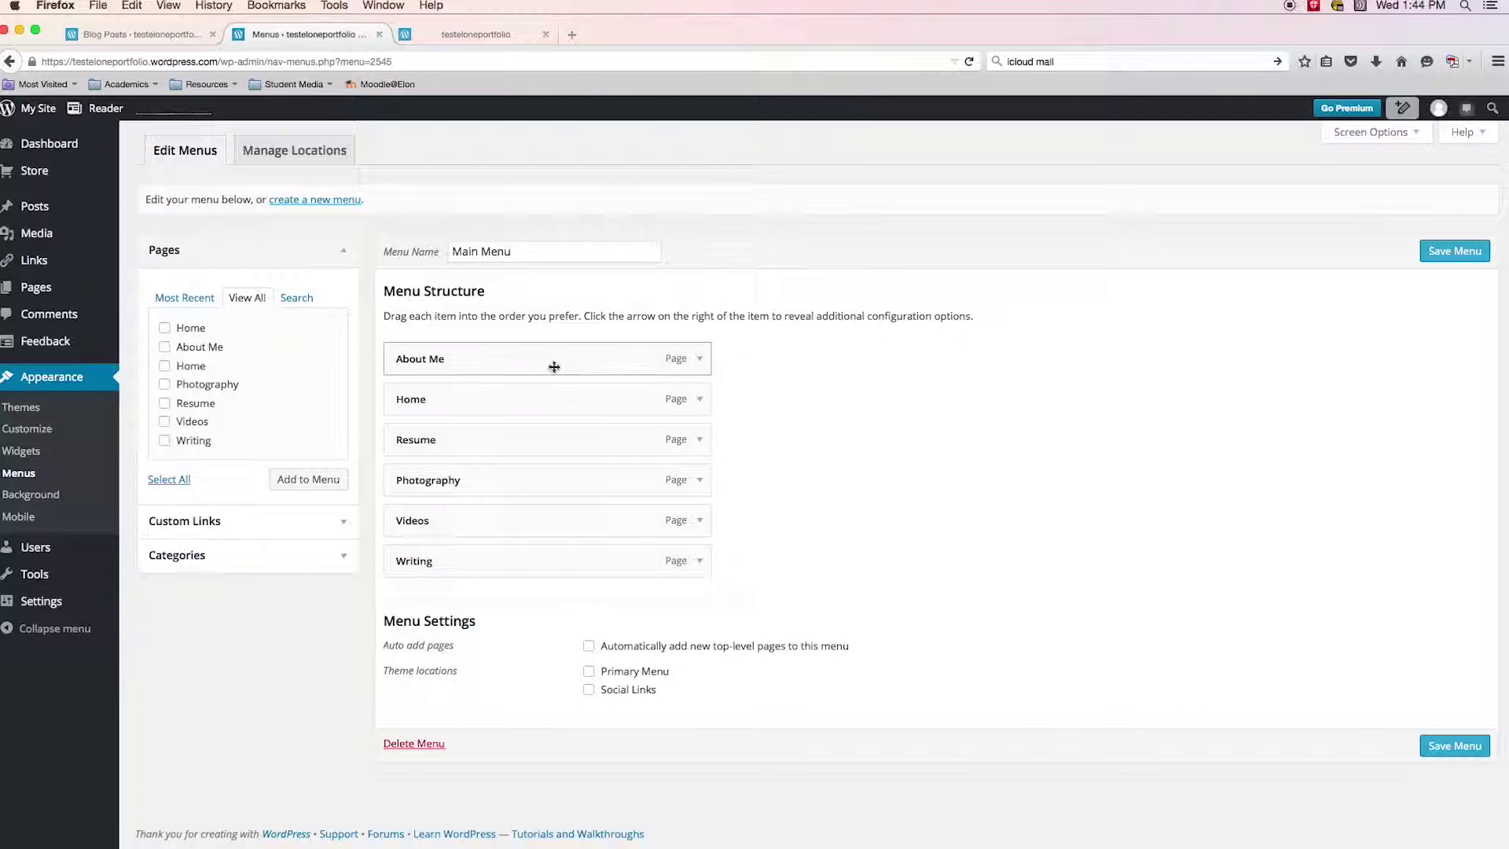
pyautogui.moveTo(478, 399); pyautogui.dragTo(463, 357)
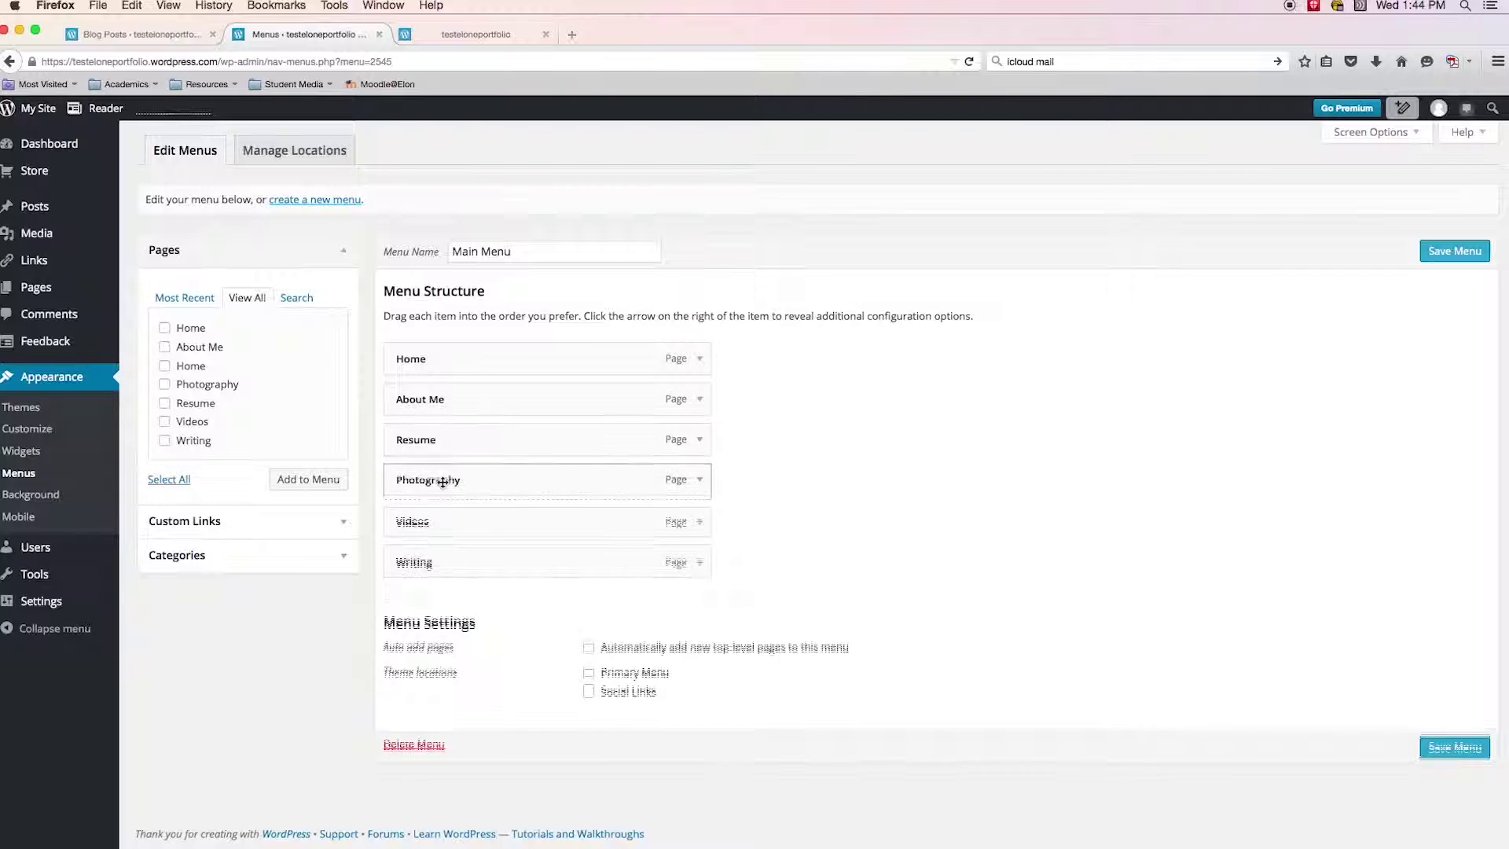
pyautogui.moveTo(442, 481); pyautogui.dragTo(382, 439)
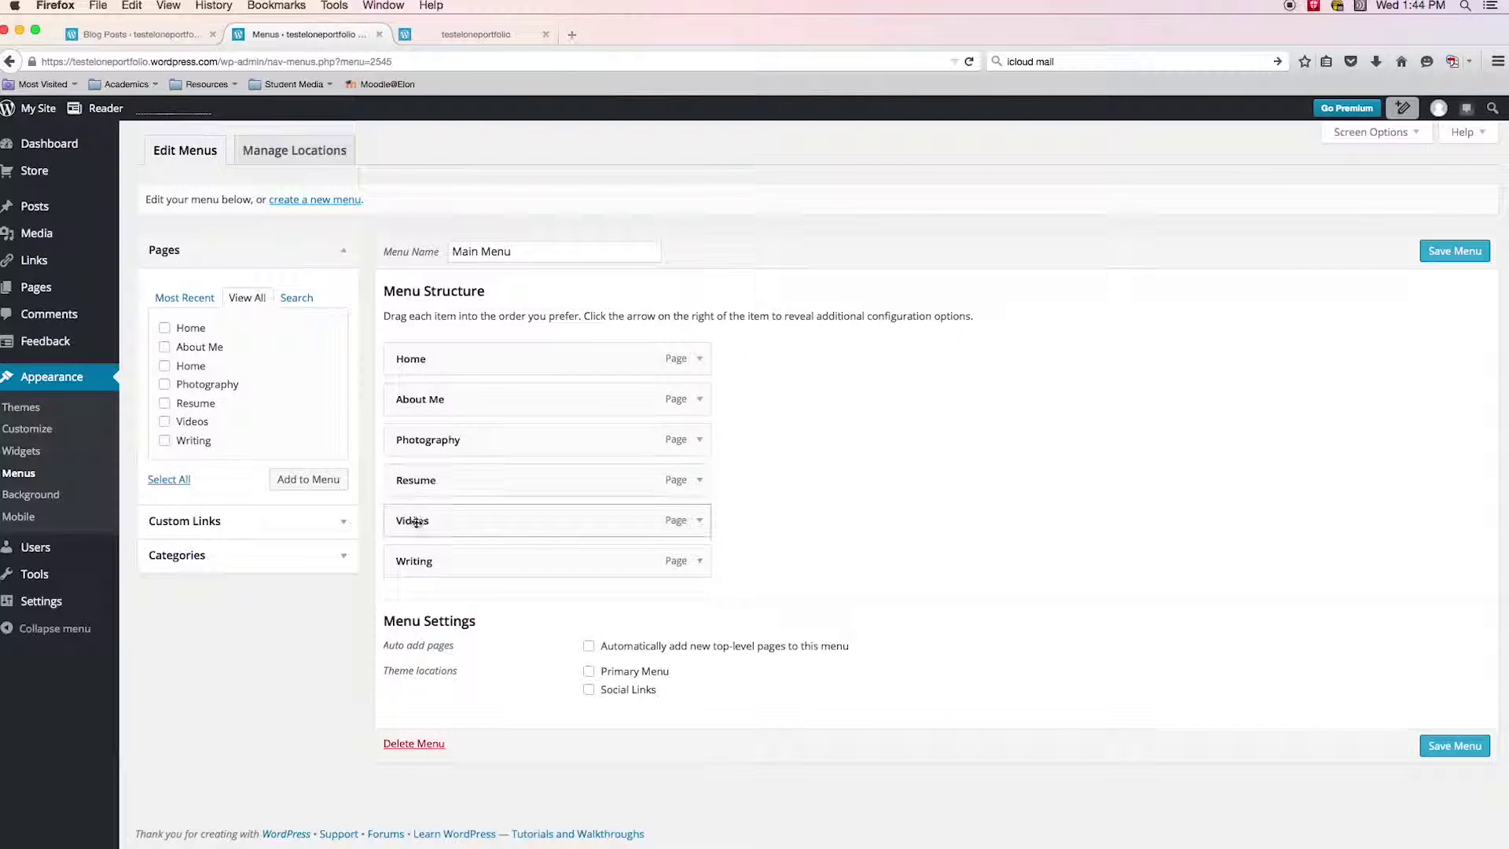
pyautogui.moveTo(417, 521); pyautogui.dragTo(374, 481)
pyautogui.moveTo(417, 564); pyautogui.dragTo(355, 521)
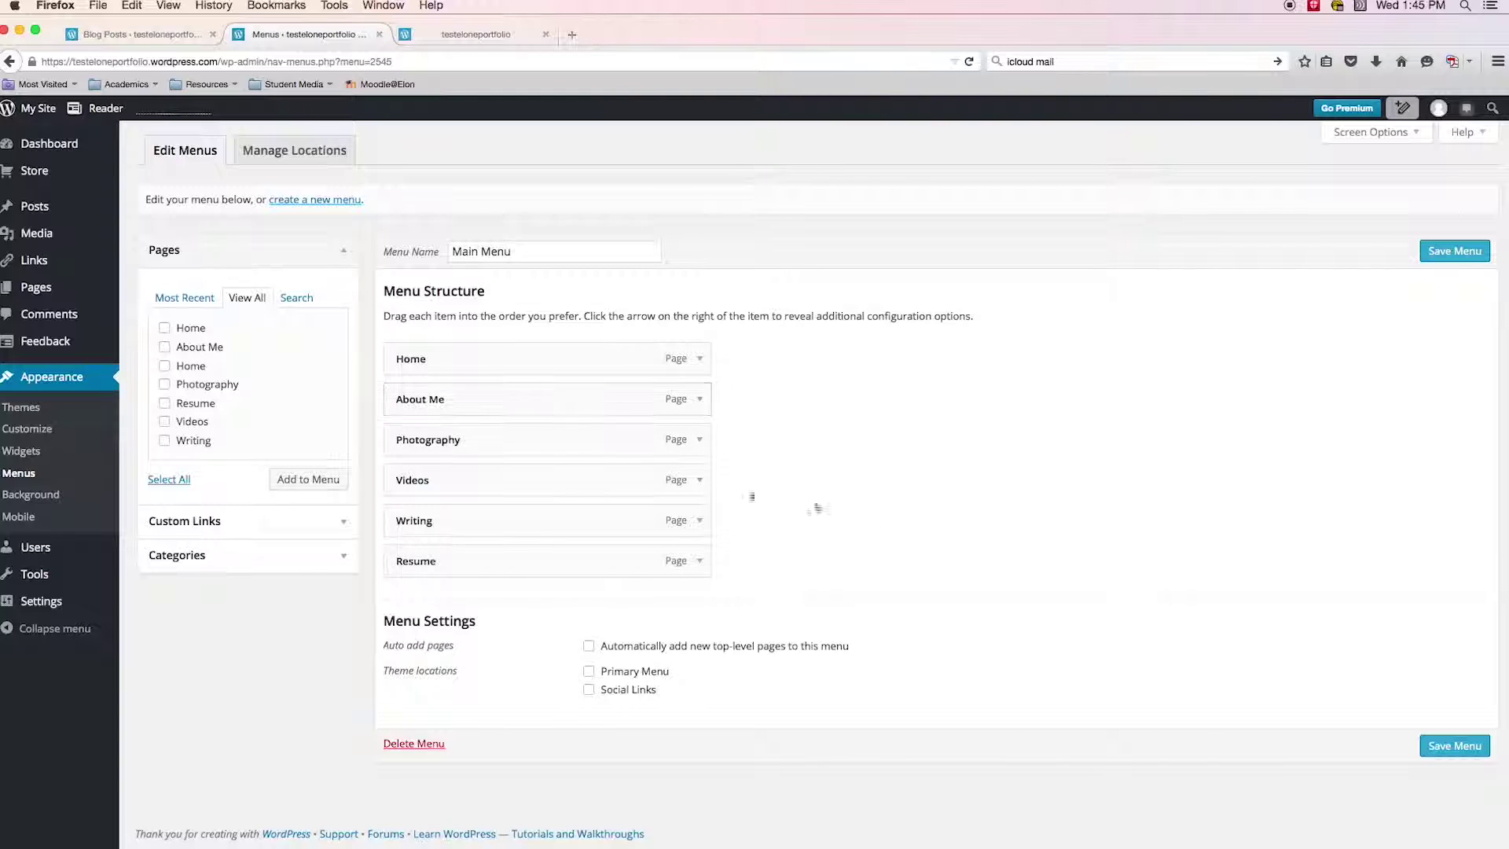
pyautogui.click(588, 646)
# Step: Mark Main Menu as the Primary Menu, save it, and view the live Home page
pyautogui.click(589, 673)
pyautogui.click(1448, 251)
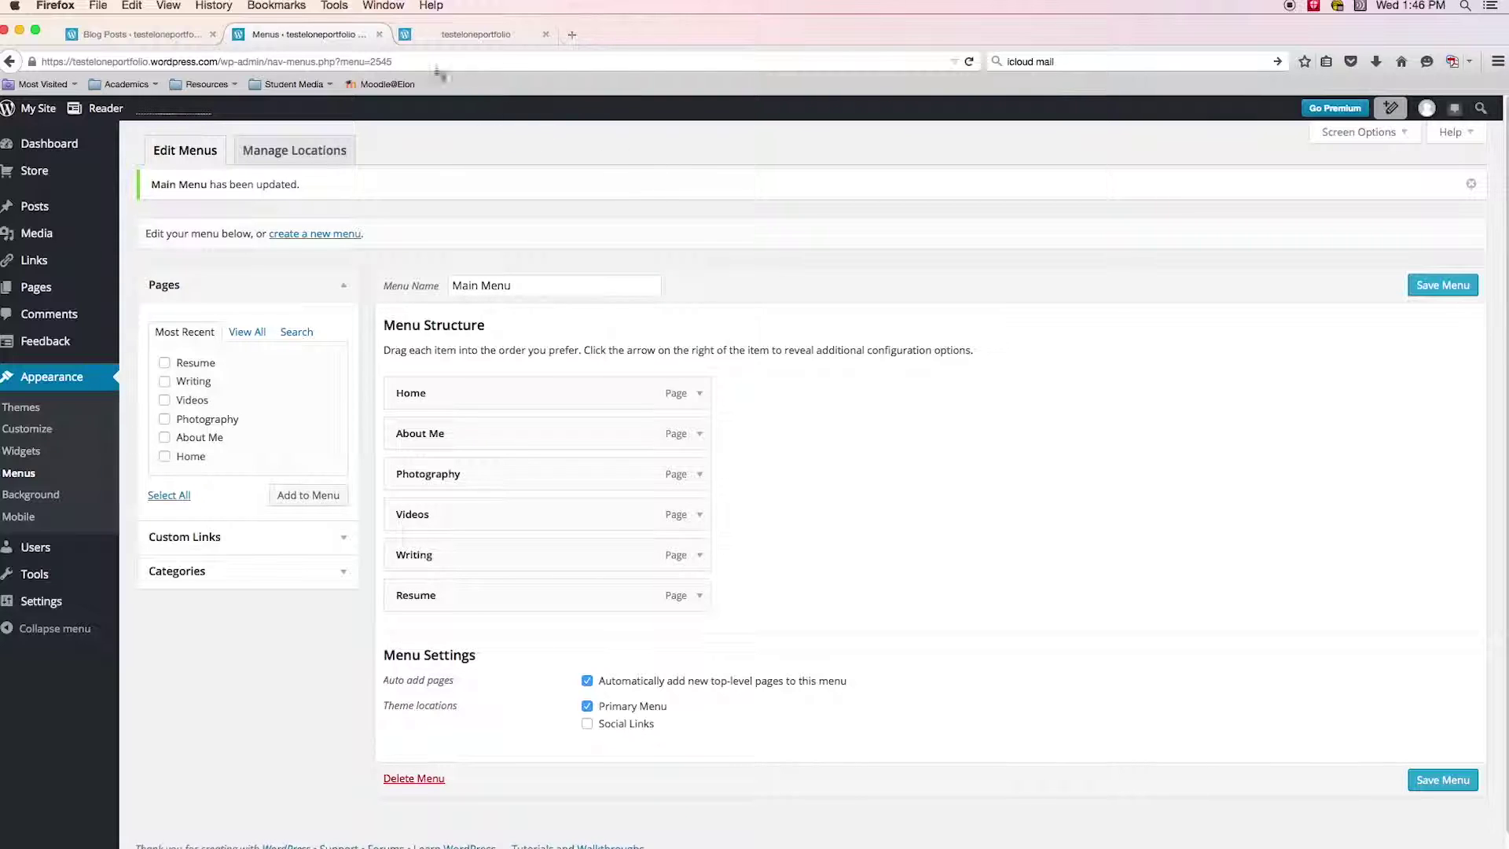
pyautogui.click(473, 36)
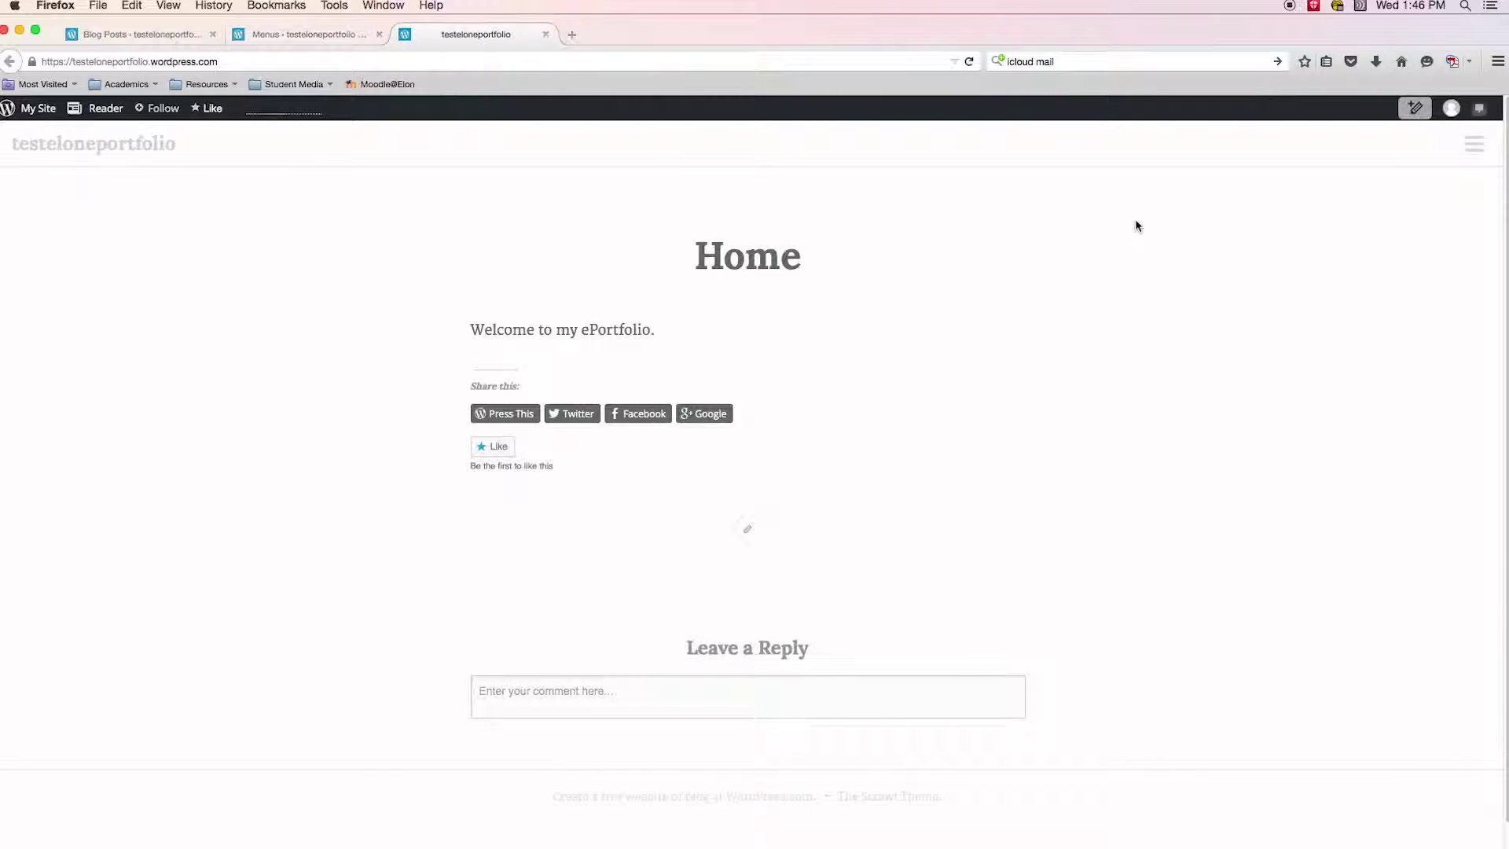
# Step: Reload the live site and check its side navigation lists the six menu pages
pyautogui.press('super+r')
pyautogui.click(1474, 144)
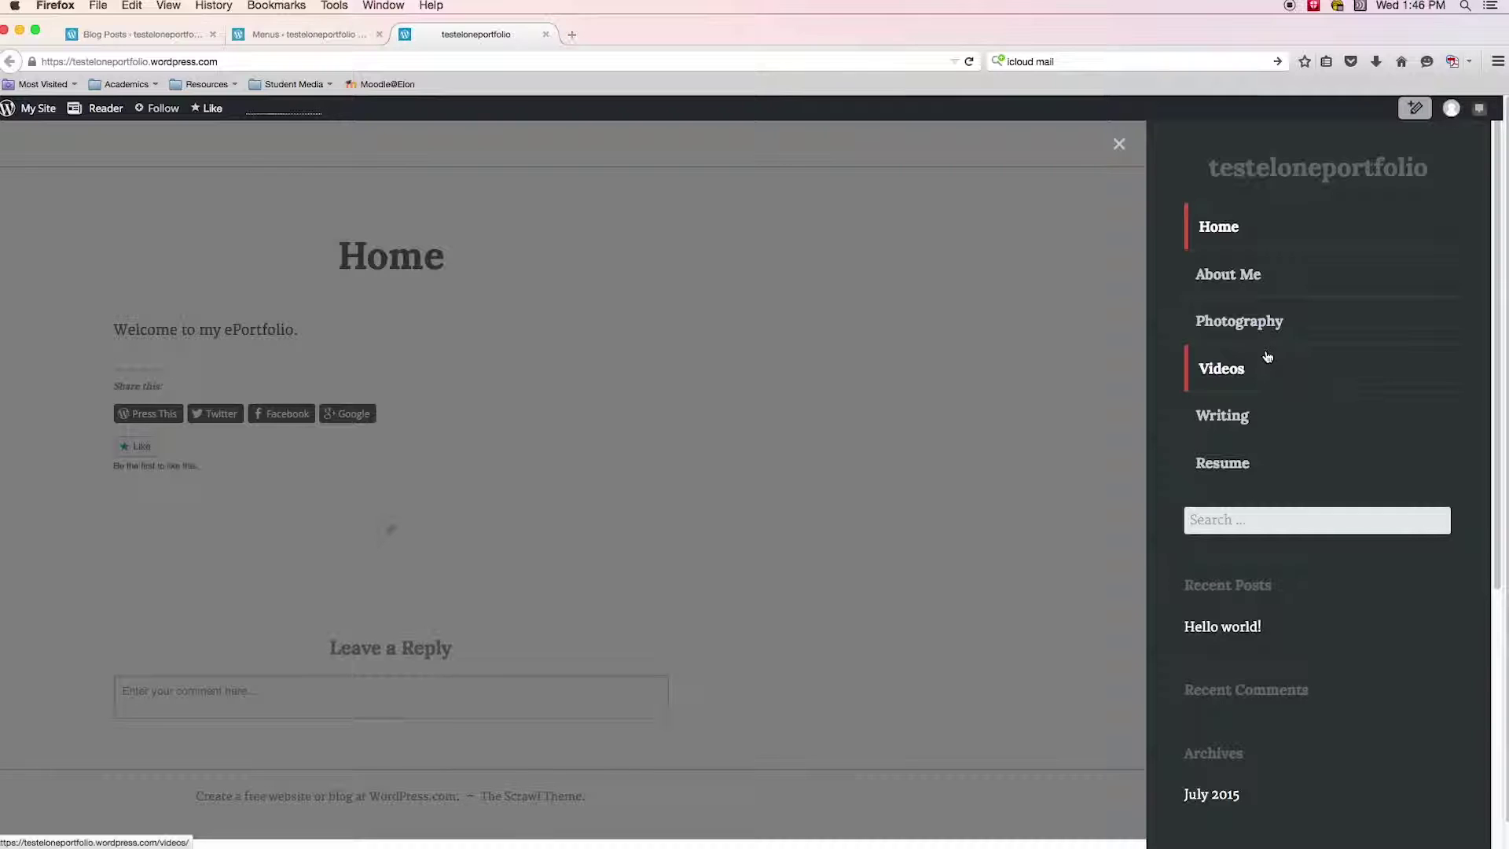
pyautogui.click(1119, 144)
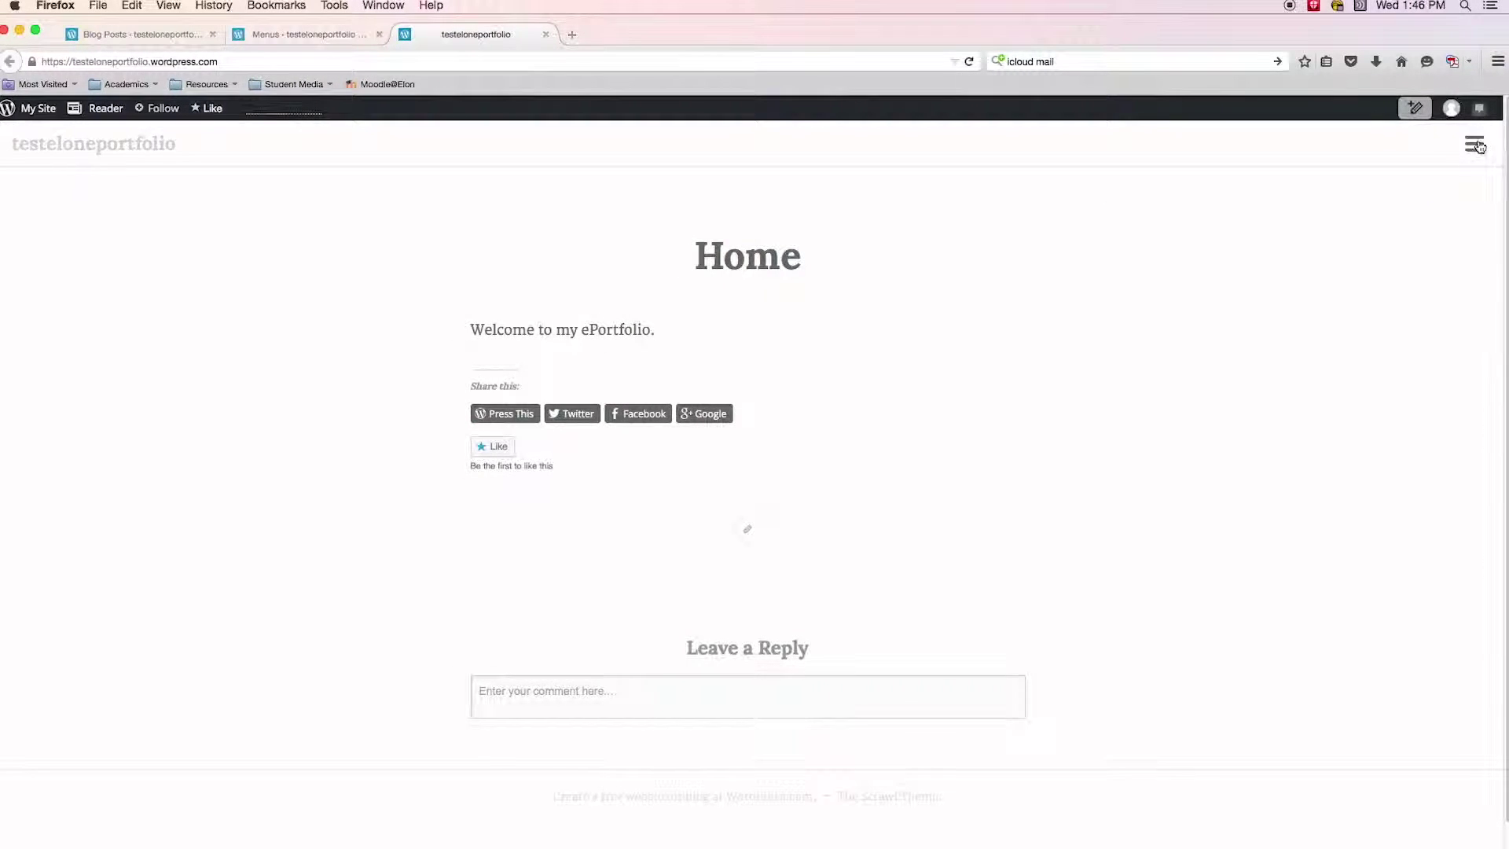
pyautogui.click(1474, 143)
pyautogui.click(1119, 144)
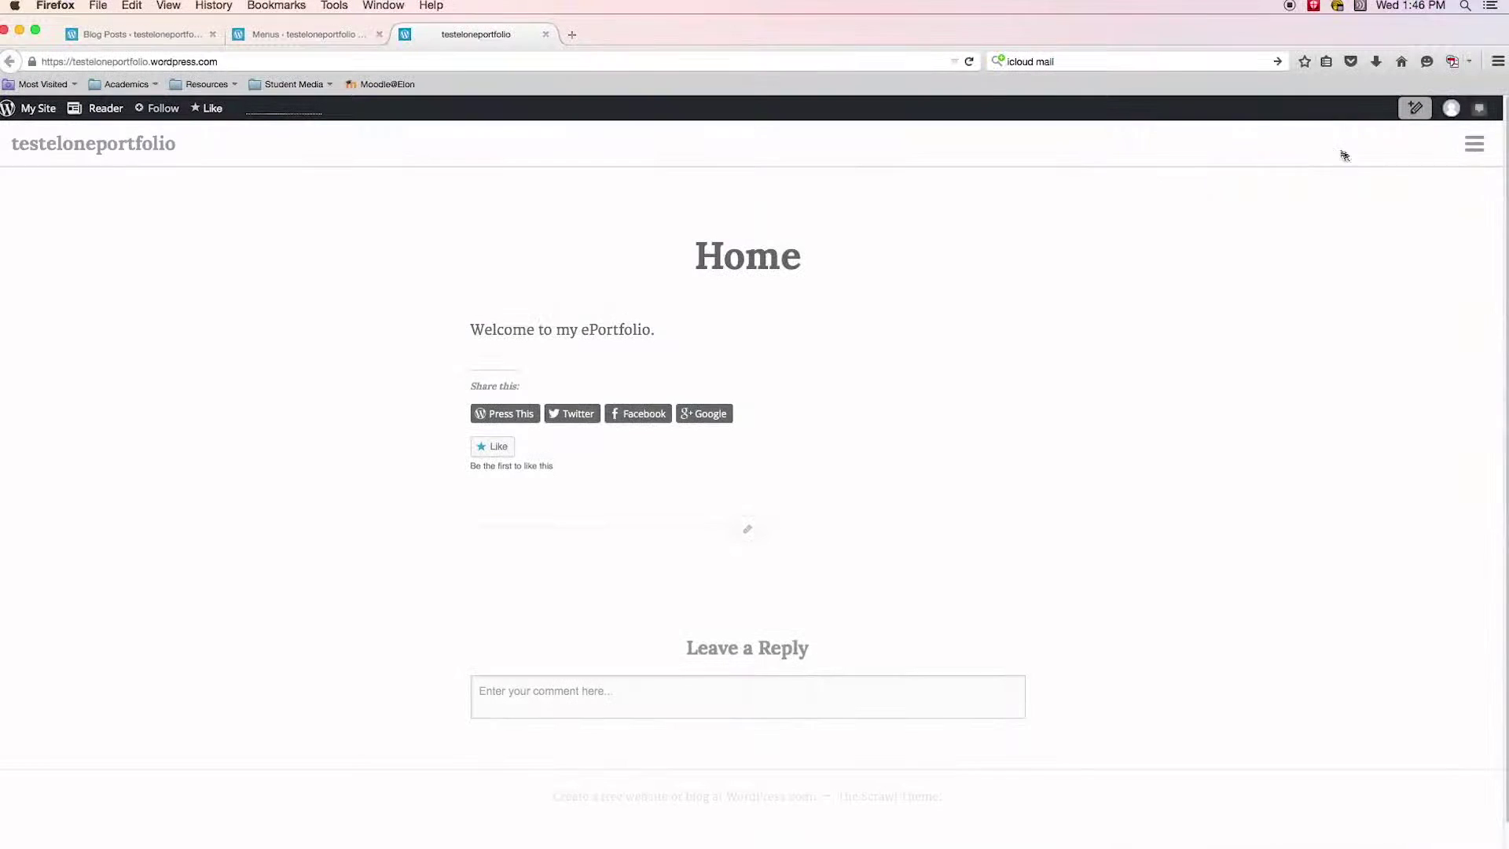
pyautogui.click(1474, 144)
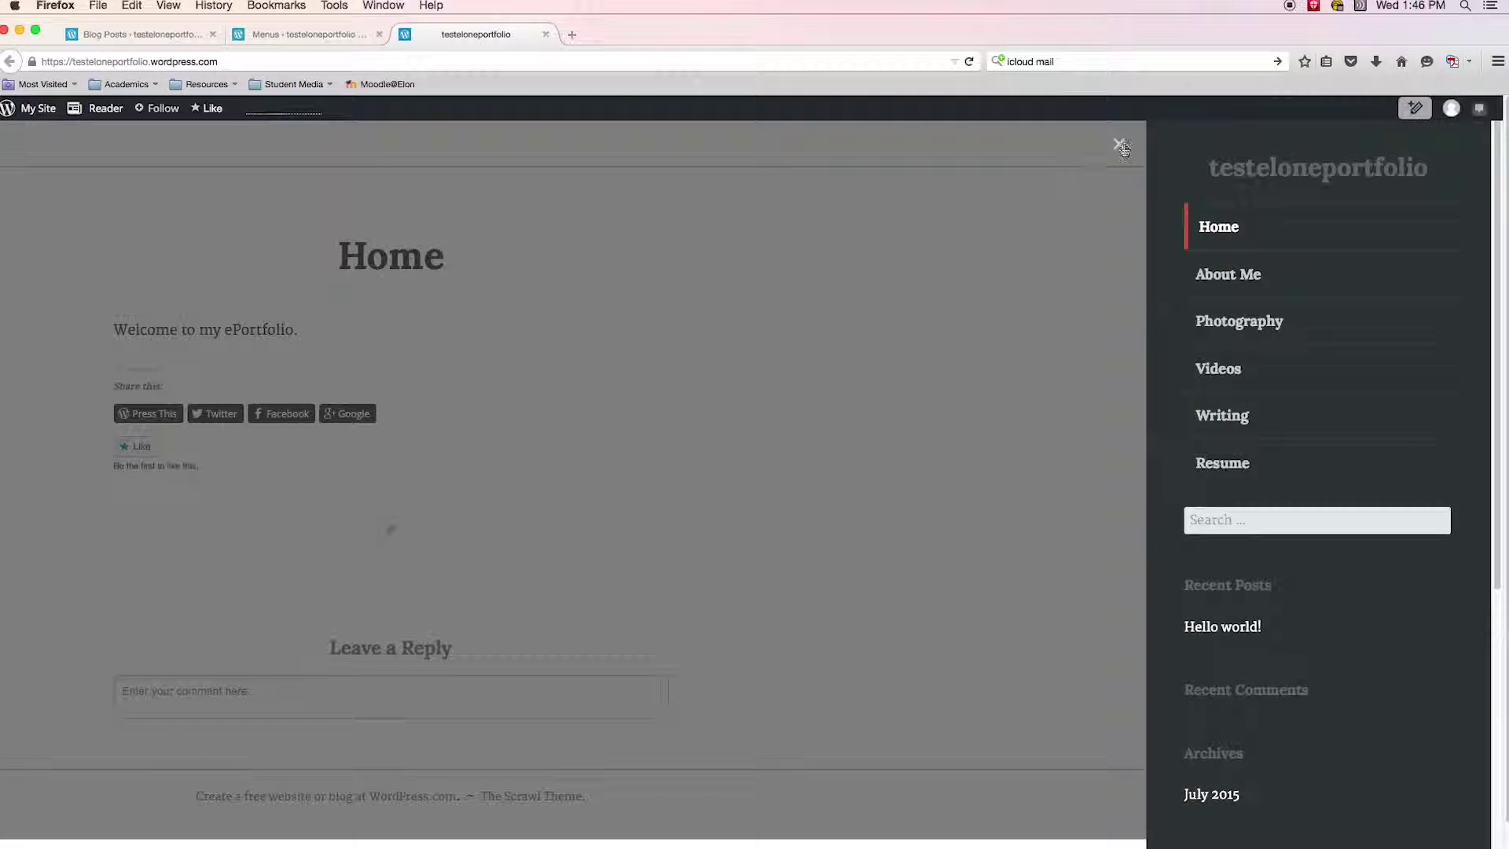
pyautogui.click(1118, 144)
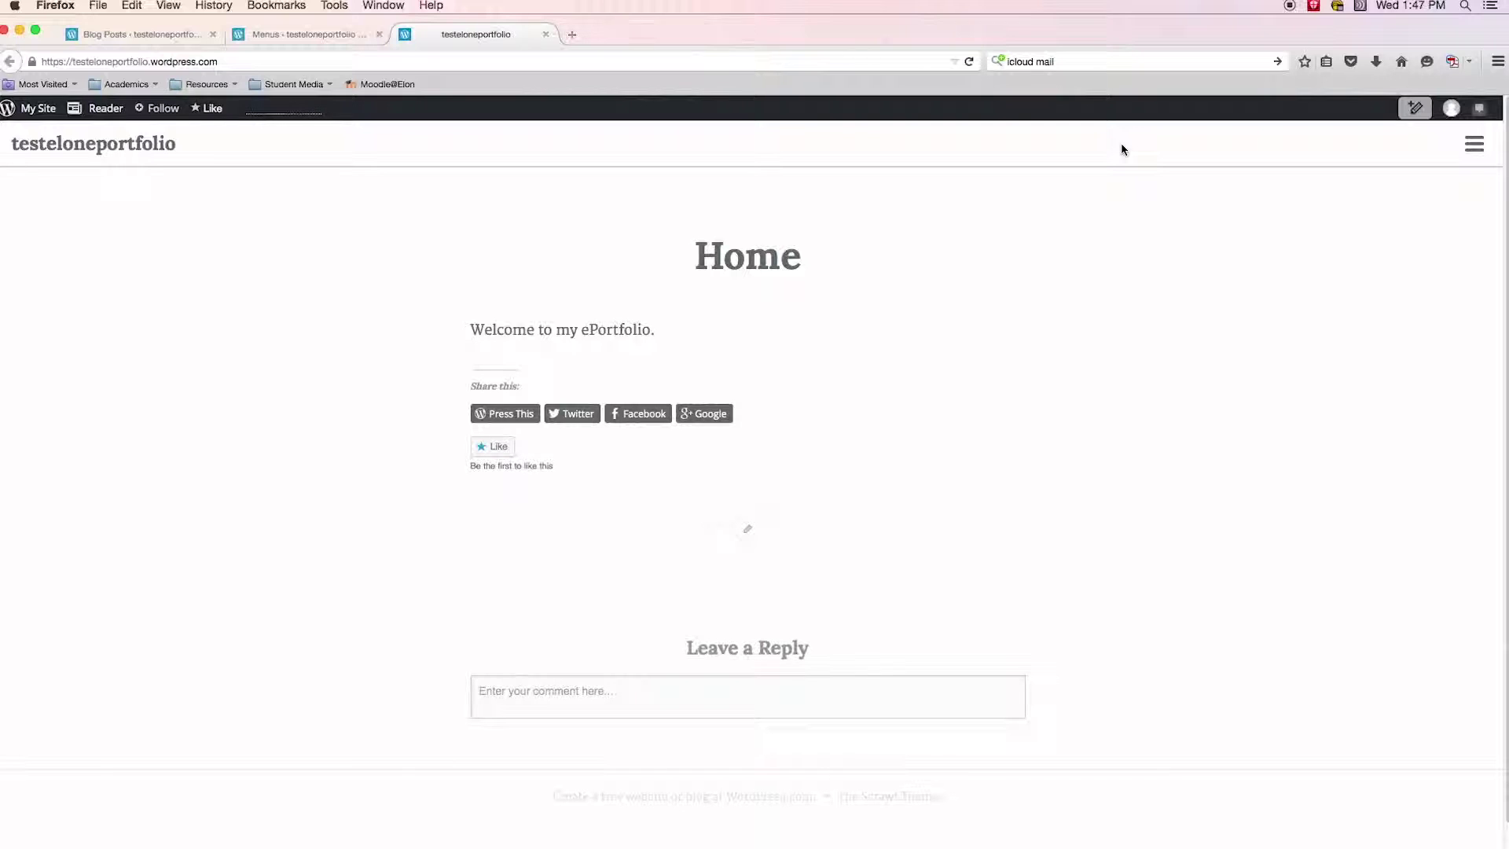
pyautogui.click(1474, 144)
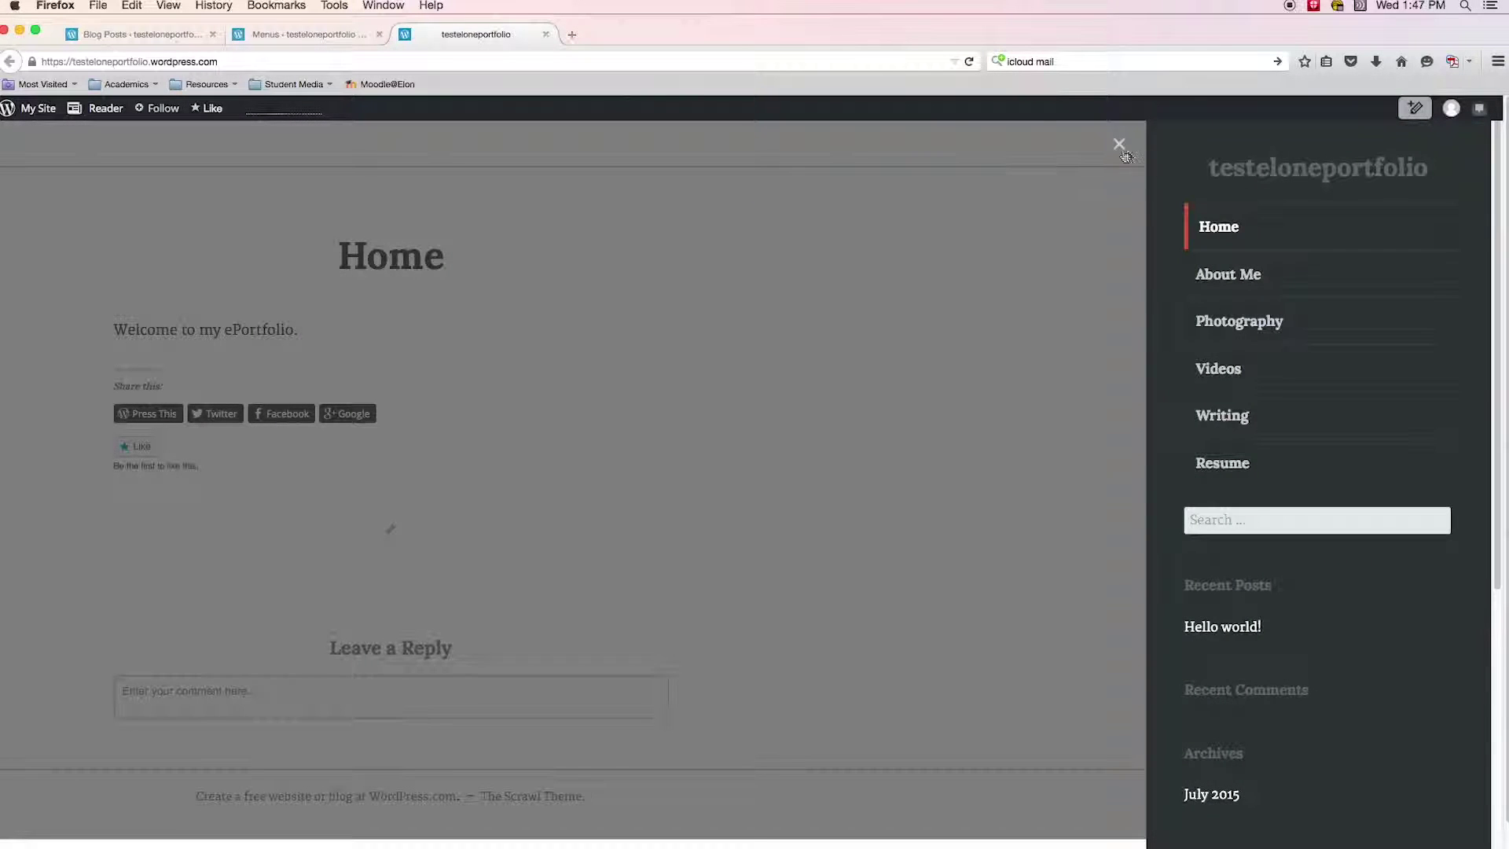
pyautogui.click(1119, 146)
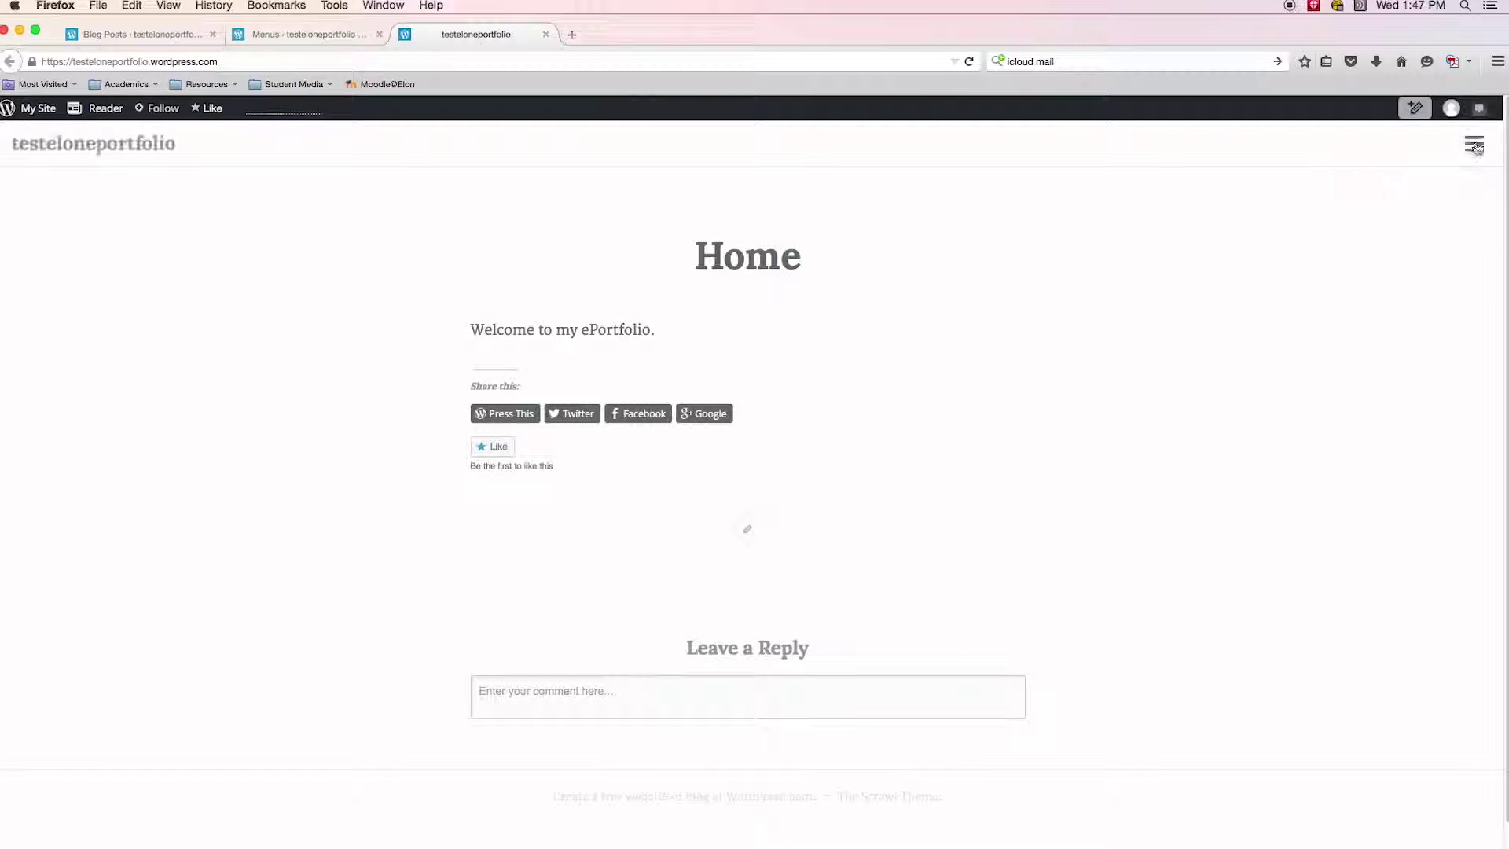
pyautogui.click(1473, 144)
pyautogui.click(1117, 148)
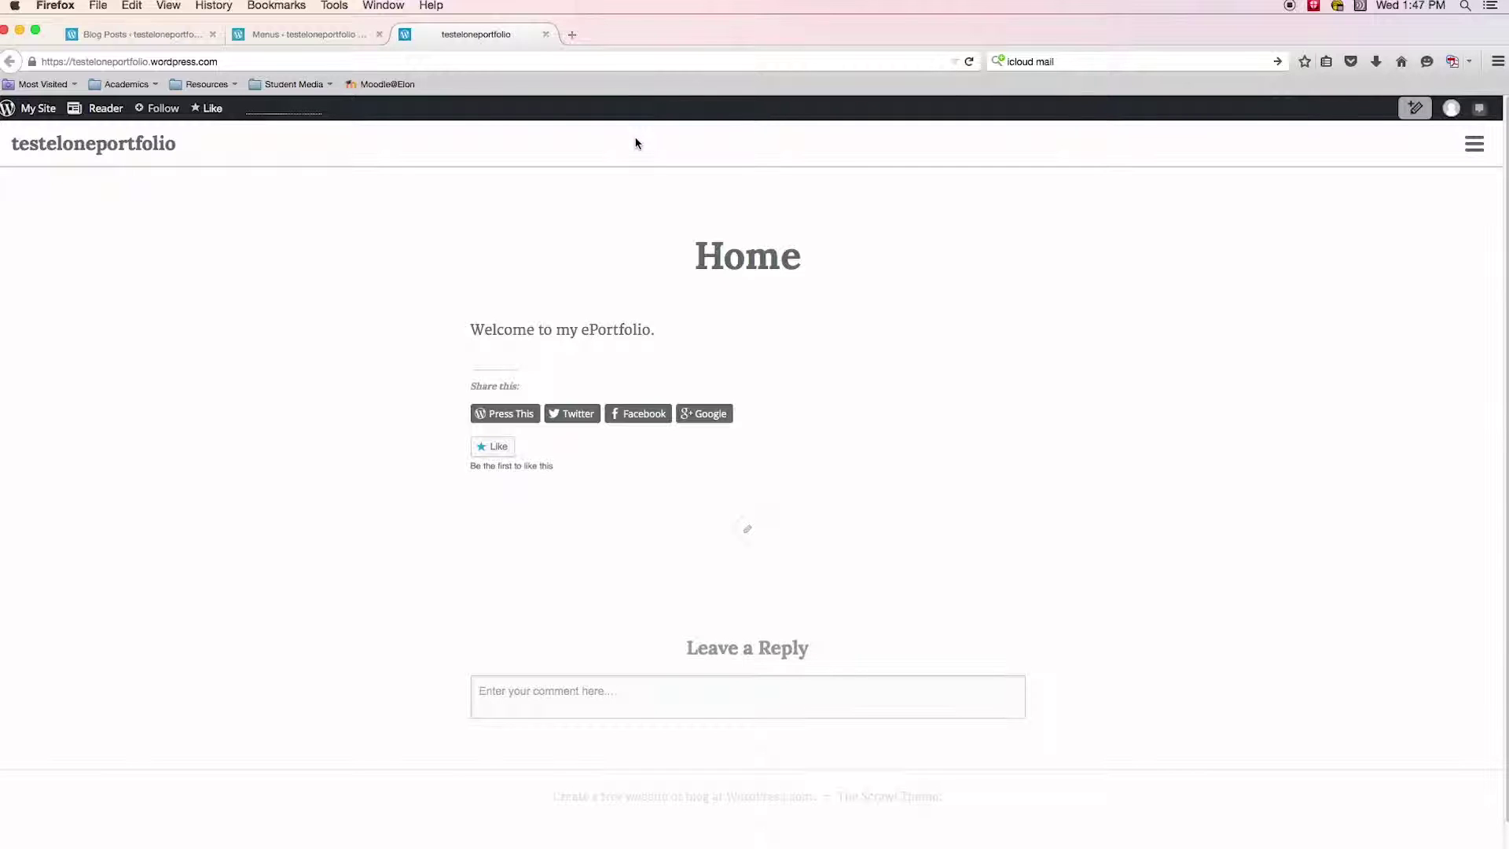
# Step: Go back to the admin menu editor and bring up the Themes list
pyautogui.click(283, 39)
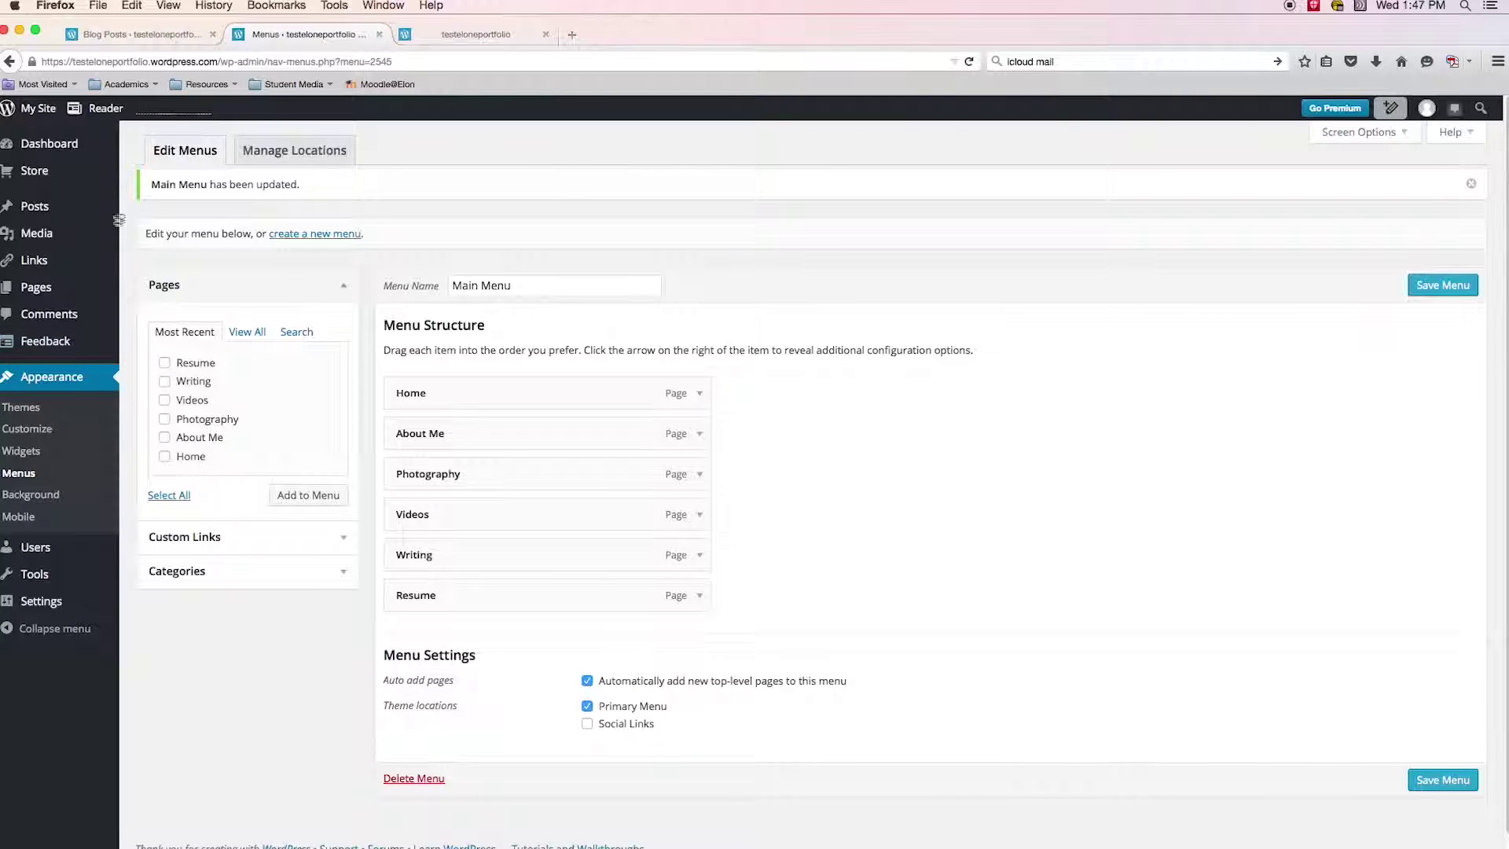
pyautogui.click(123, 37)
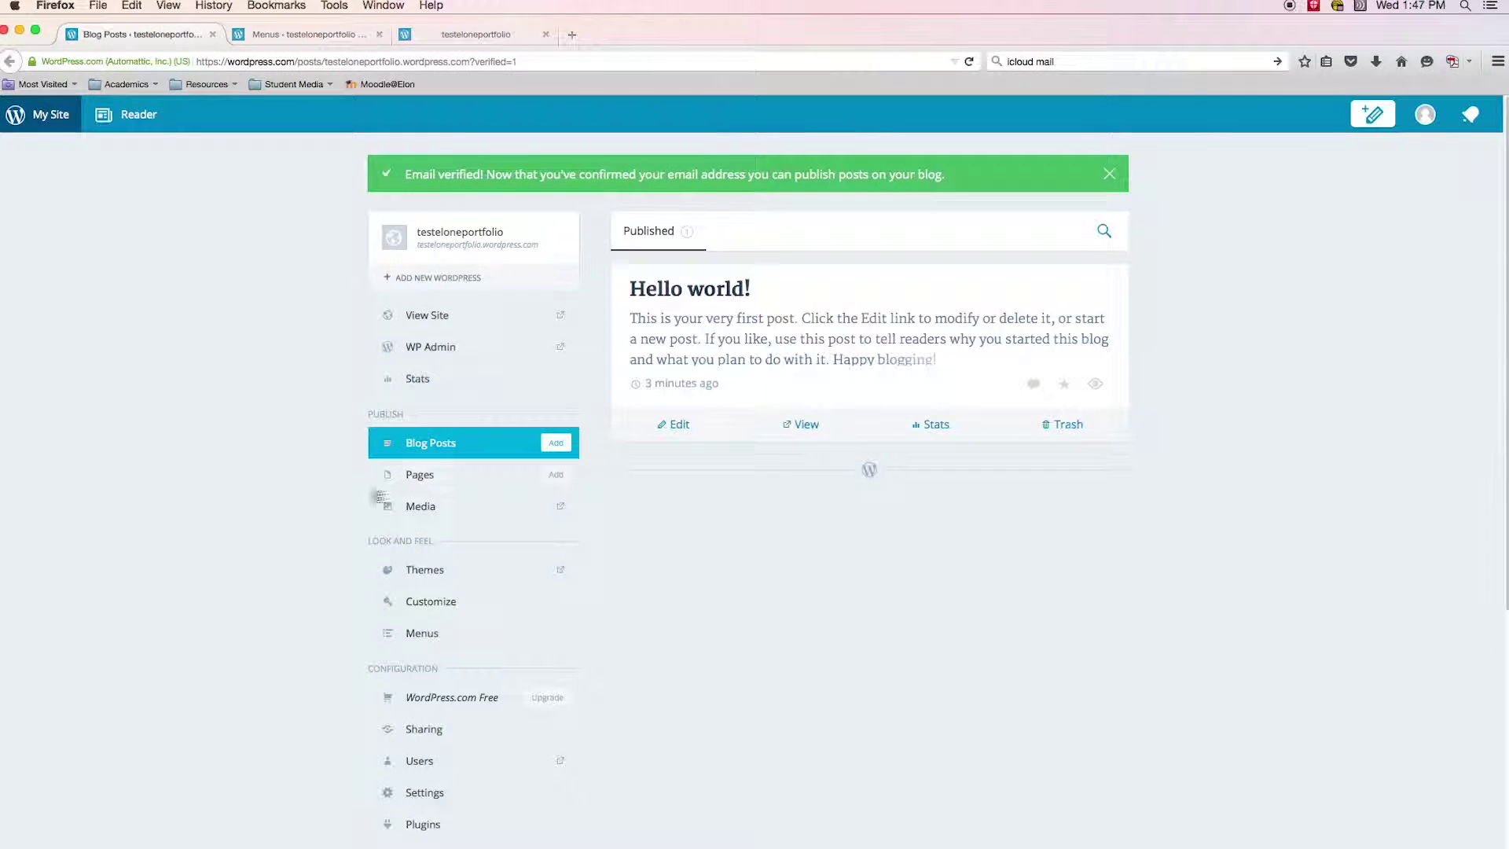
pyautogui.click(328, 35)
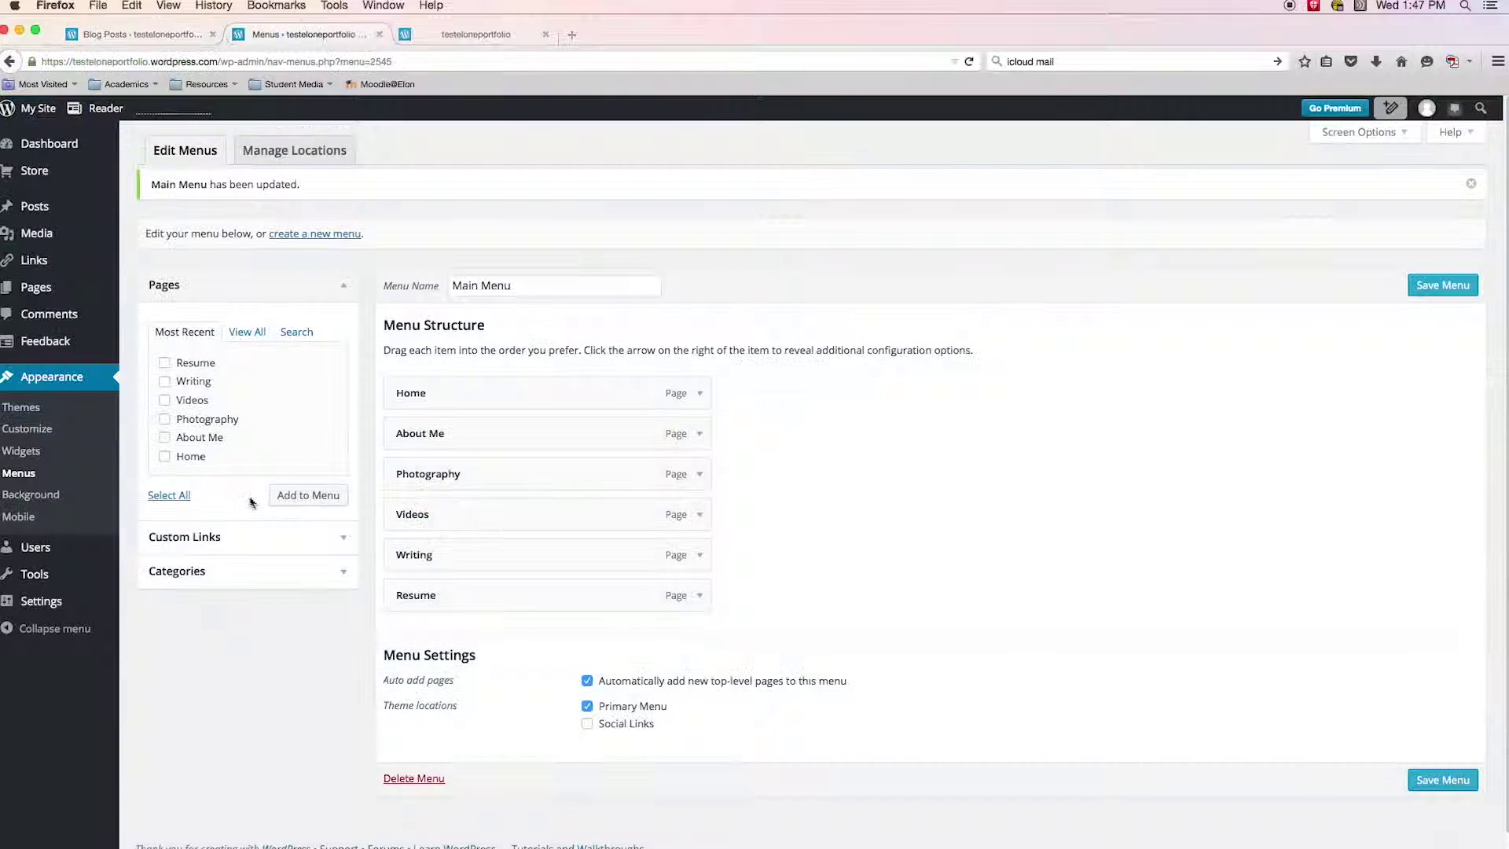
pyautogui.click(23, 407)
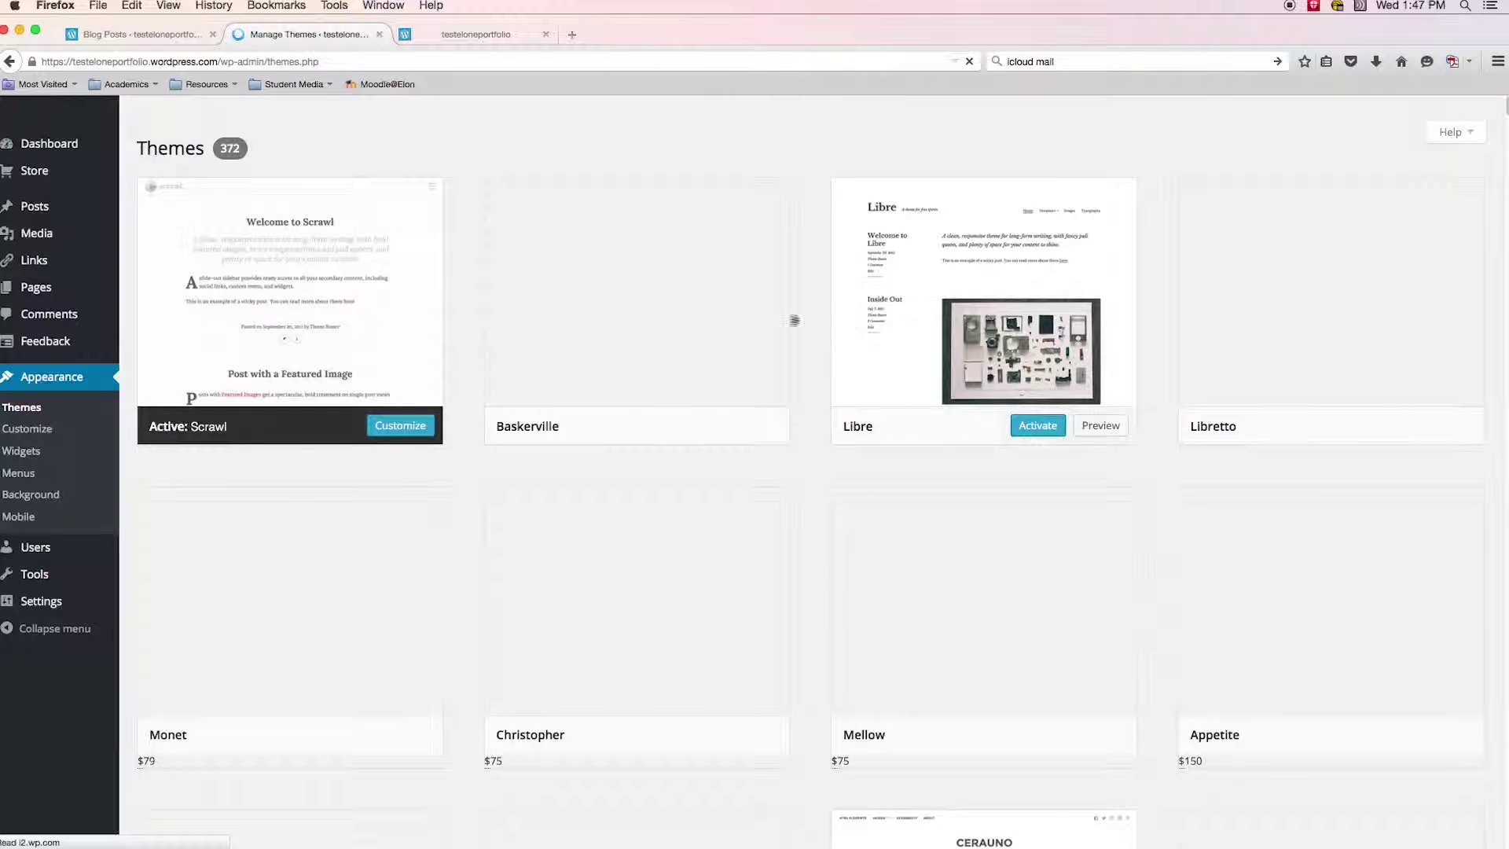
# Step: Scroll to Cerauno, activate it, and dismiss the activation message
pyautogui.scroll(-5, 683, 302)
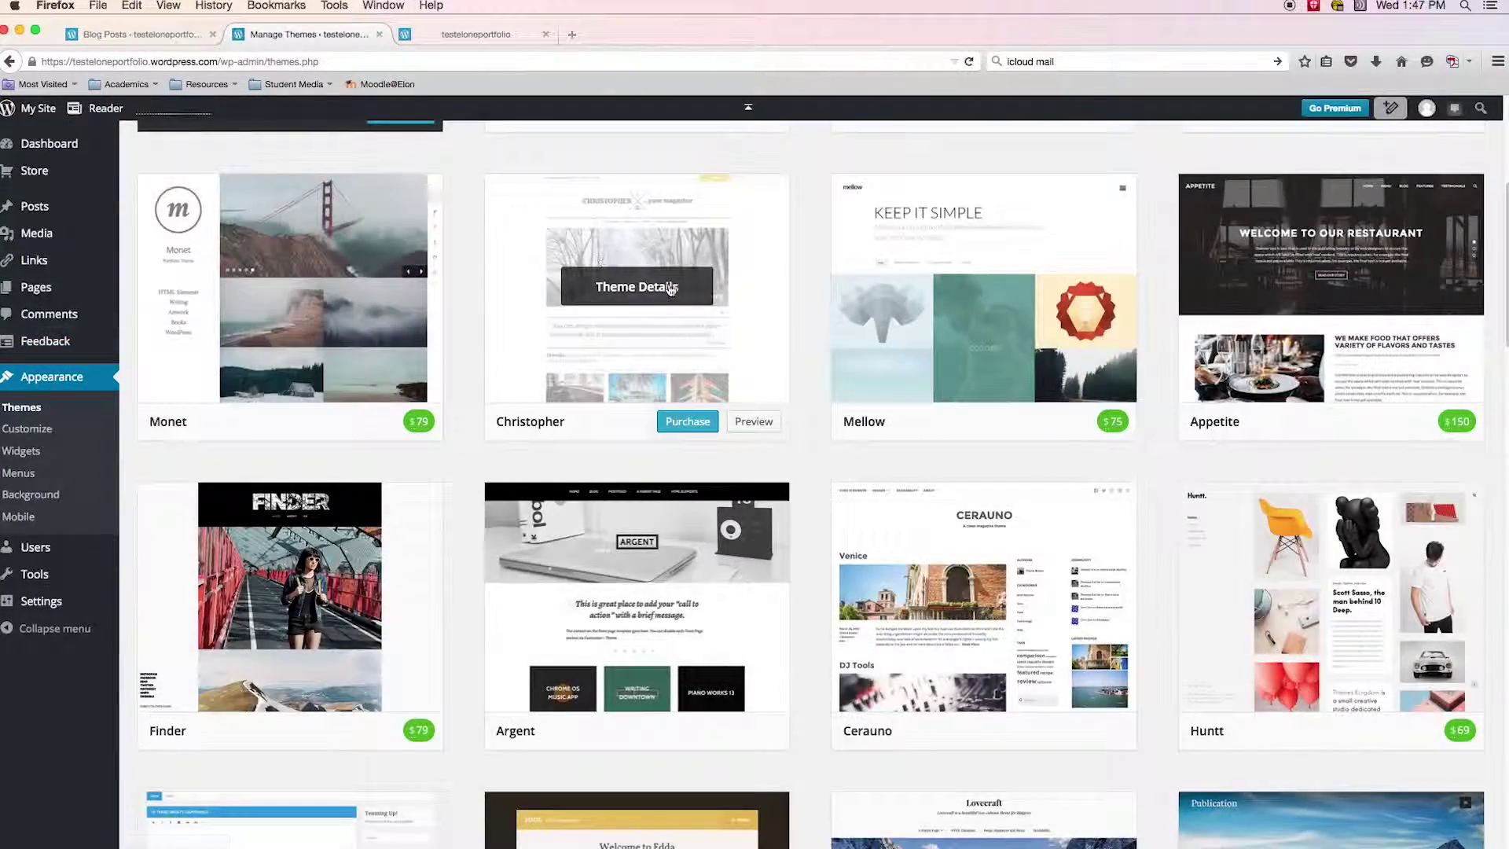
pyautogui.scroll(-5, 670, 289)
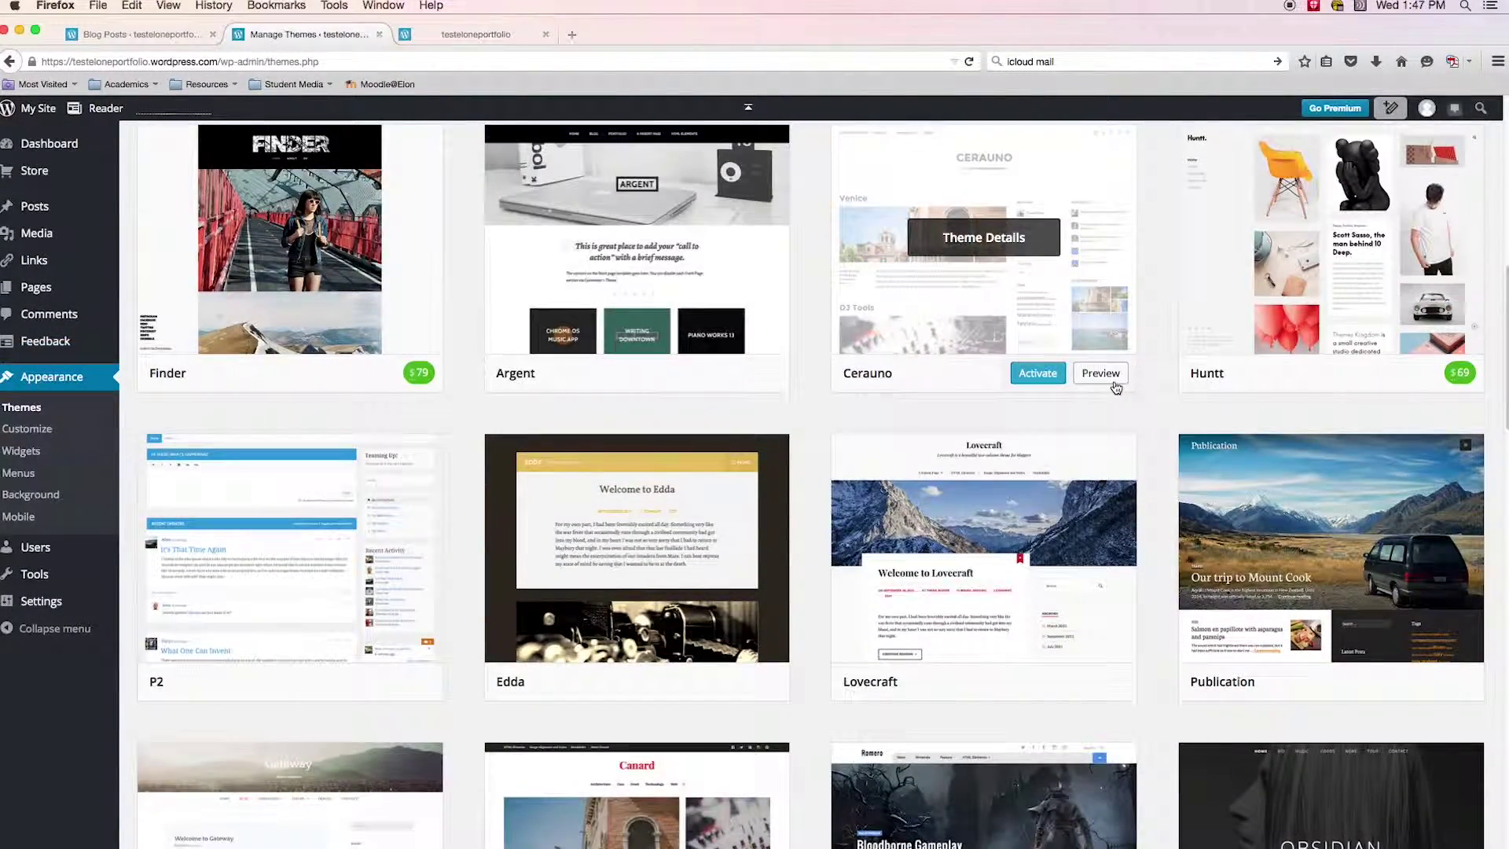
pyautogui.click(1032, 378)
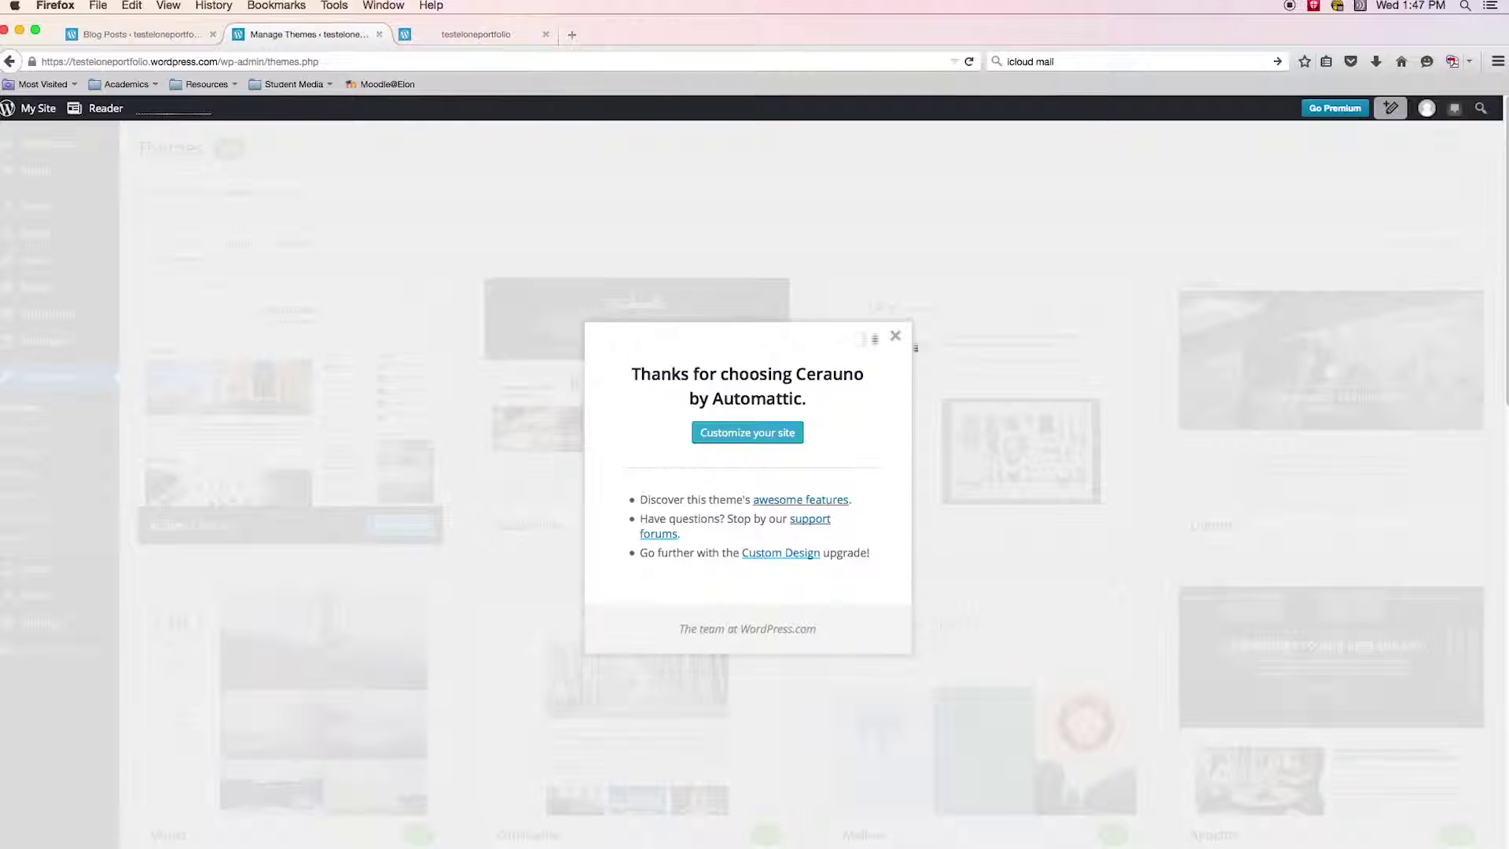
pyautogui.click(895, 335)
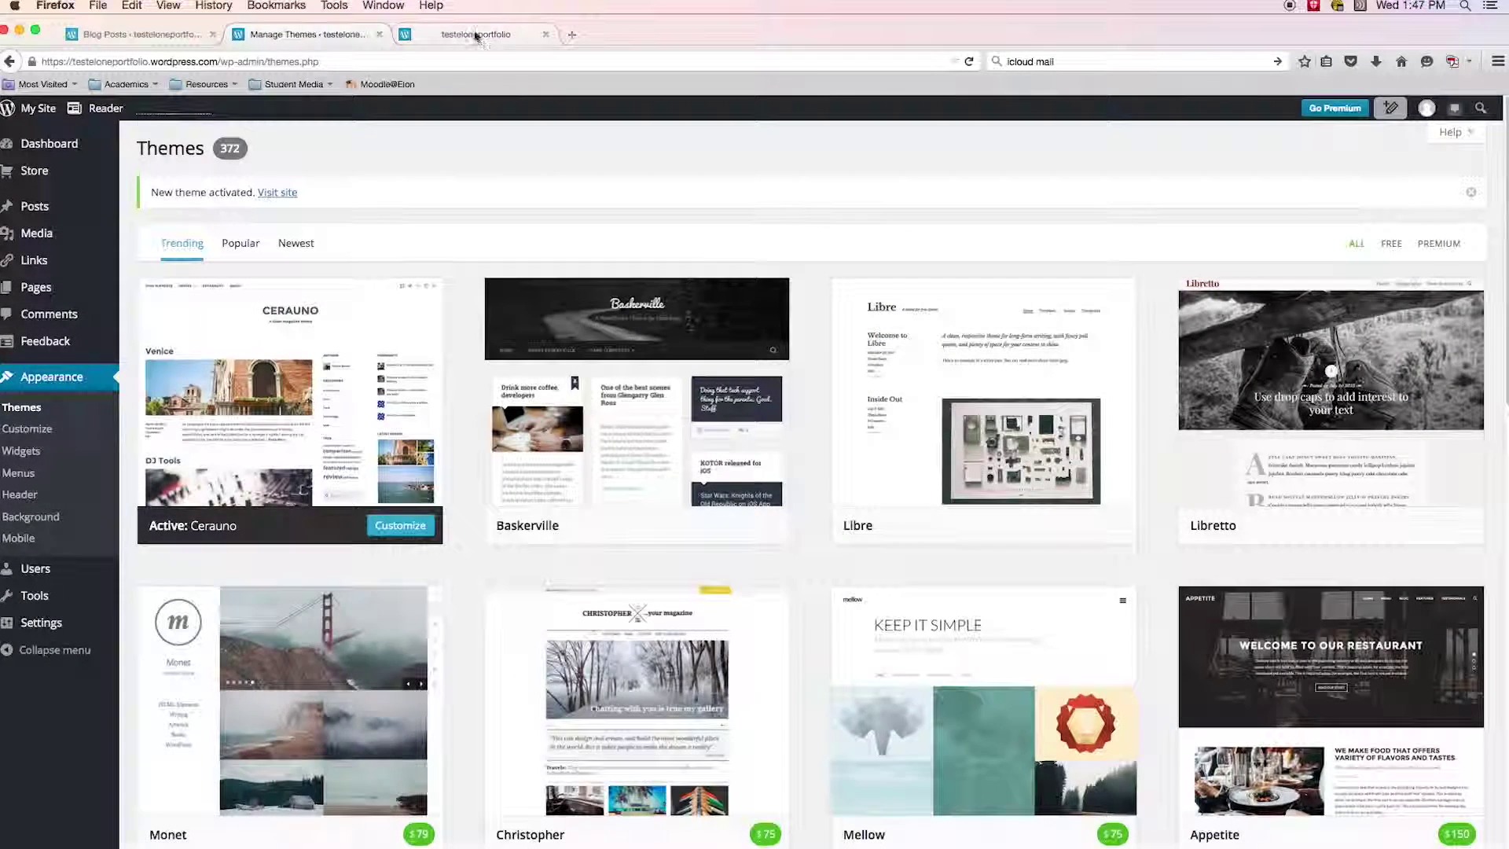
pyautogui.click(476, 34)
# Step: Reload the live site and scroll through it to review the Cerauno layout
pyautogui.click(969, 61)
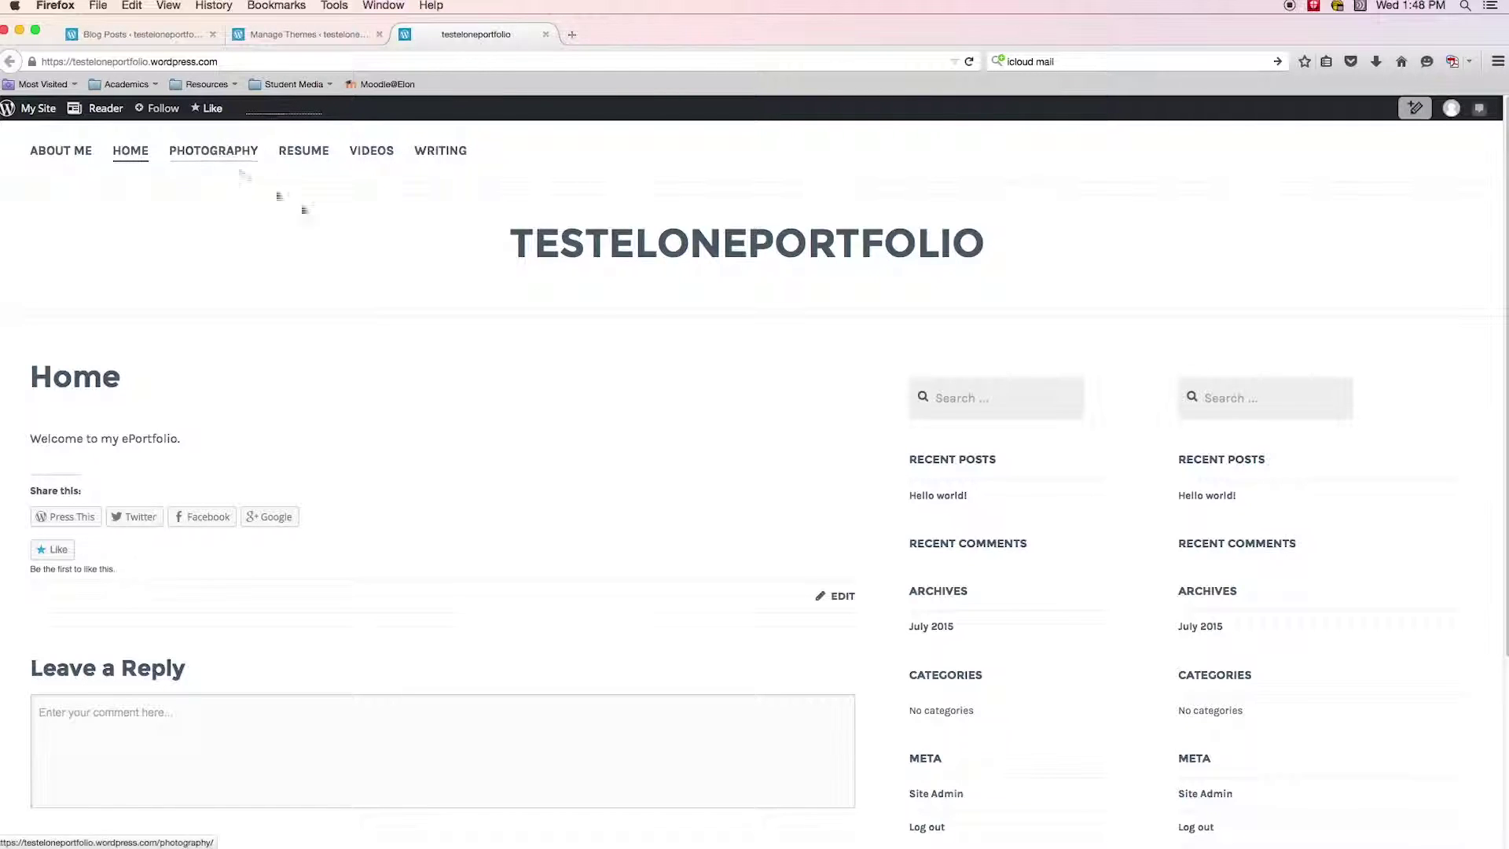
pyautogui.scroll(-5, 565, 296)
pyautogui.scroll(5, 613, 318)
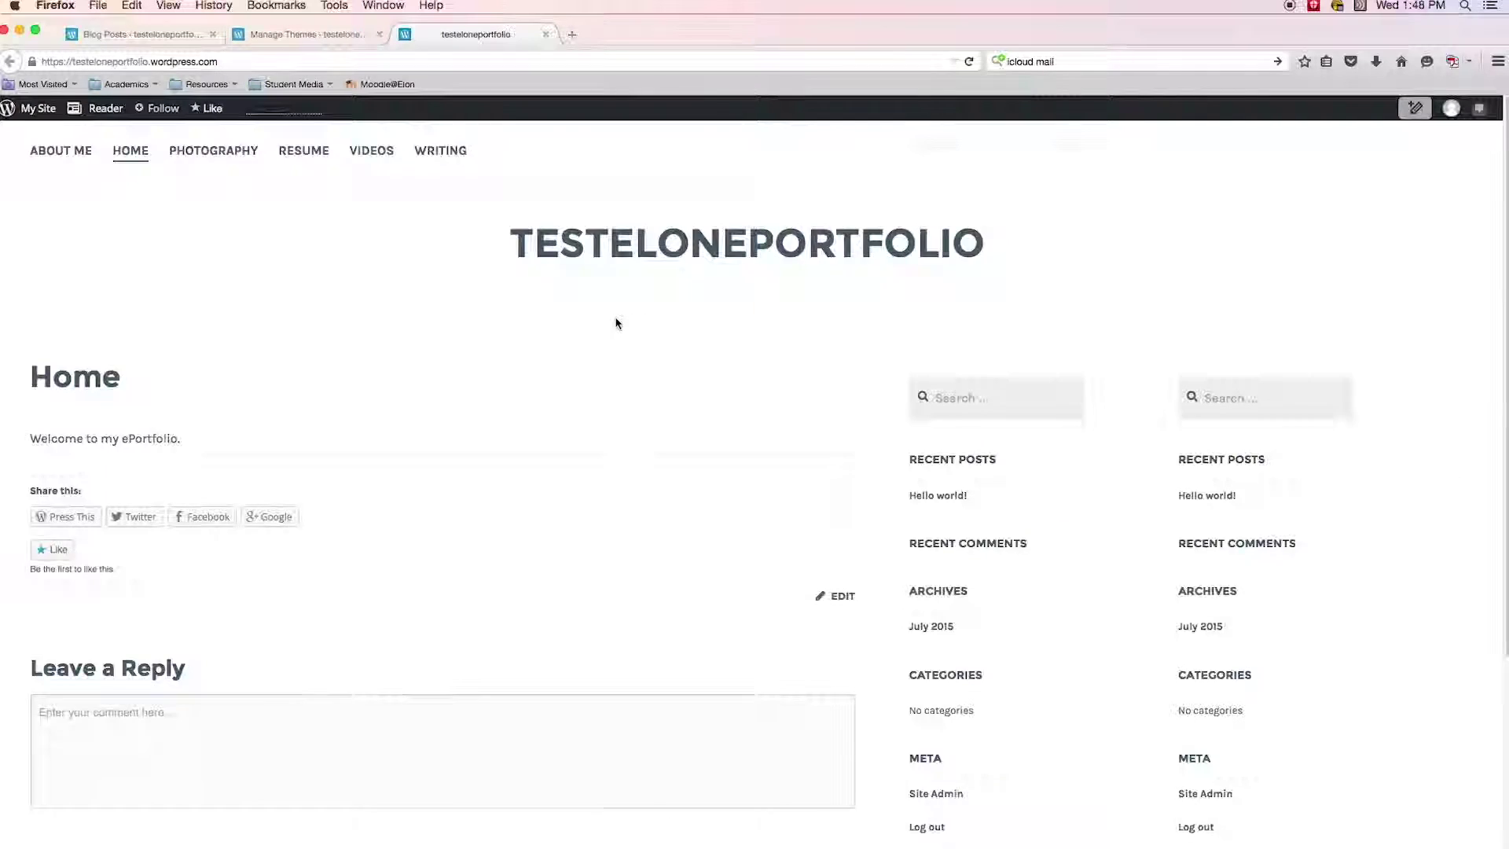
pyautogui.scroll(-2, 615, 316)
pyautogui.scroll(2, 615, 315)
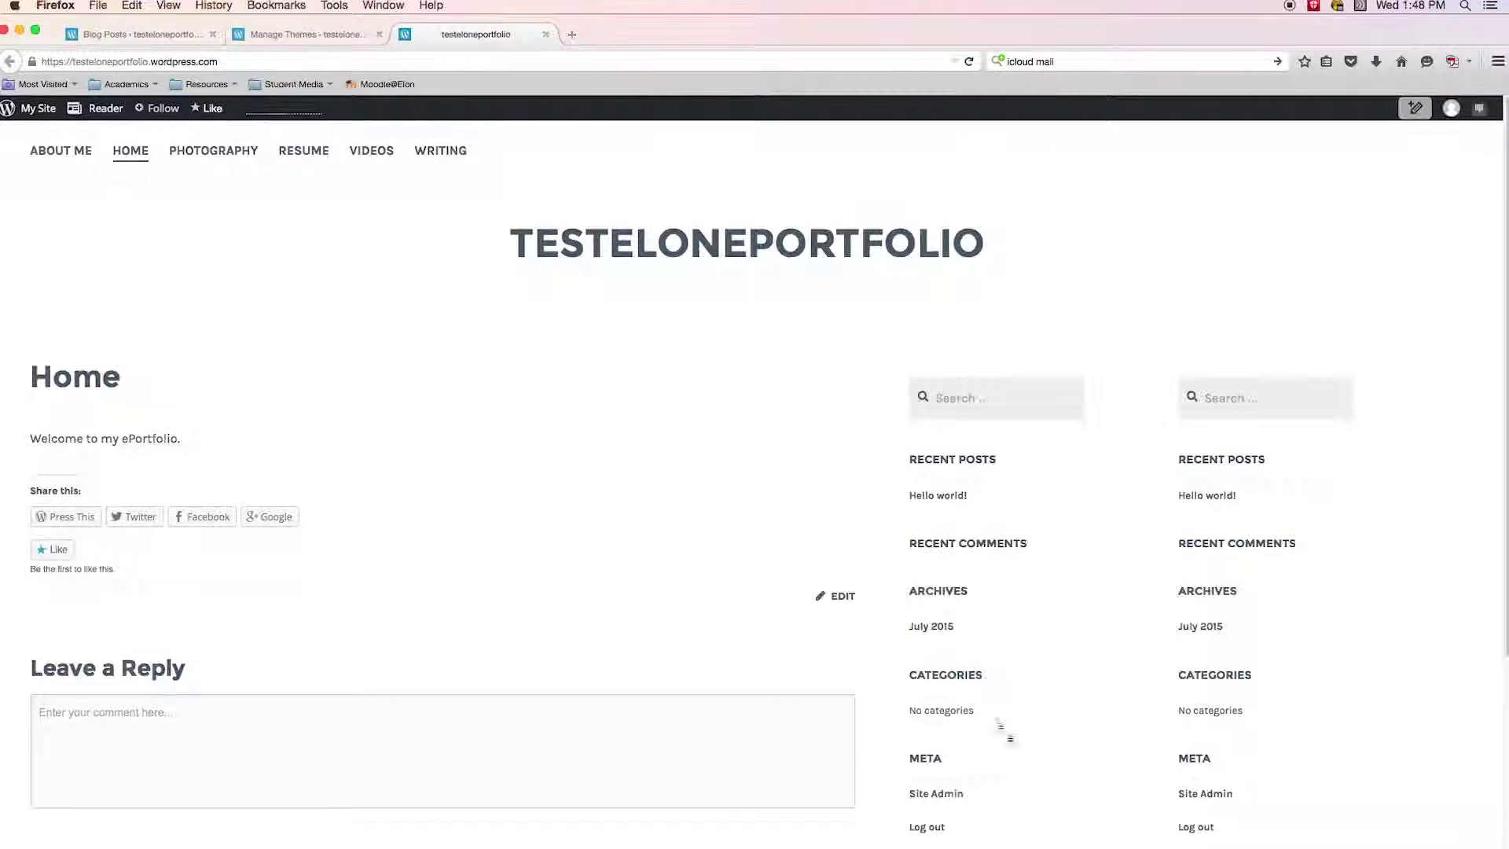
pyautogui.scroll(-3, 1008, 736)
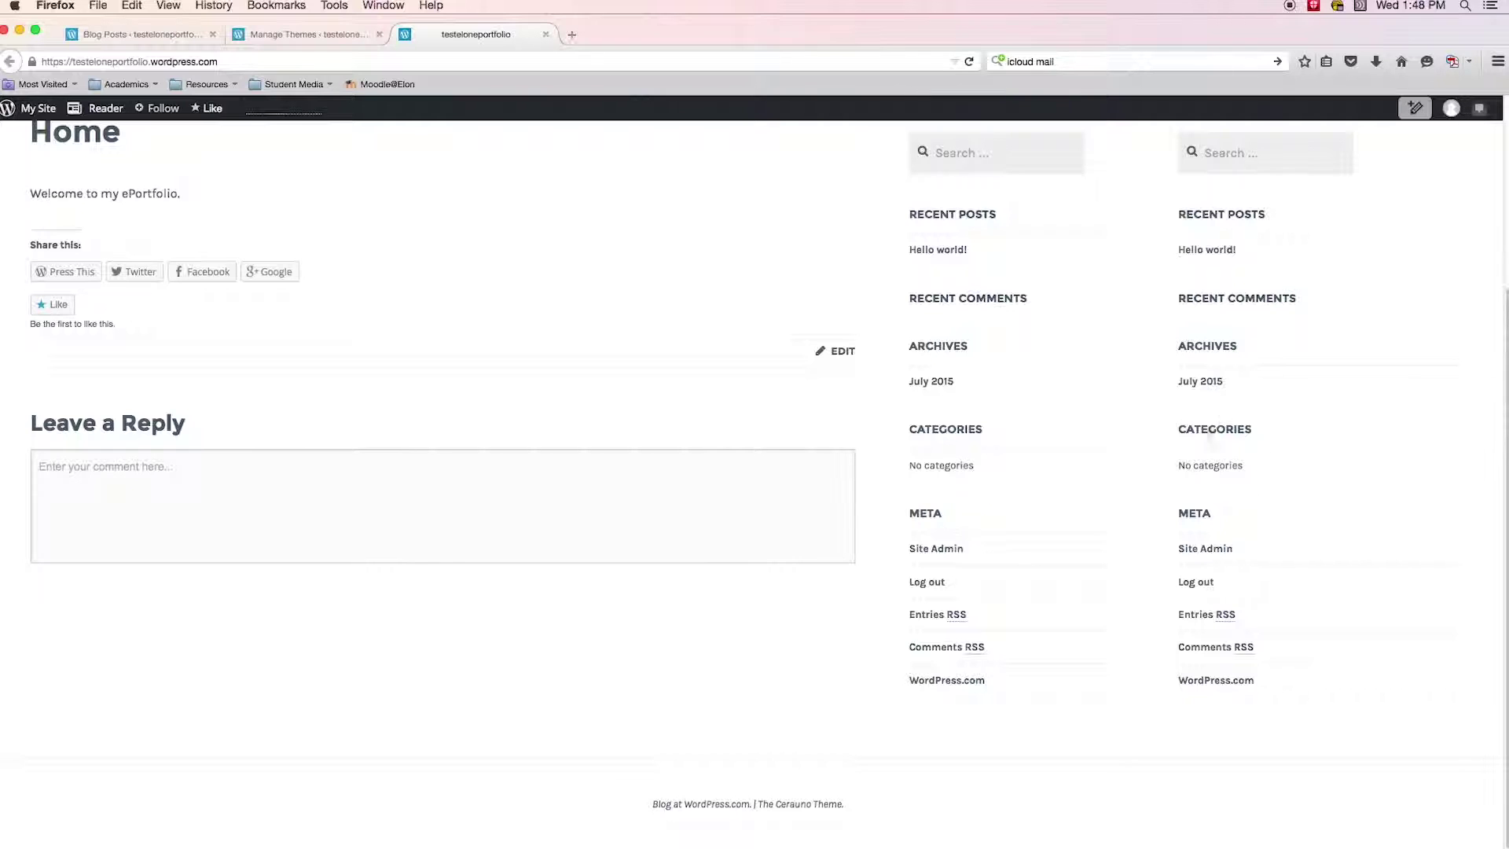
pyautogui.scroll(3, 285, 448)
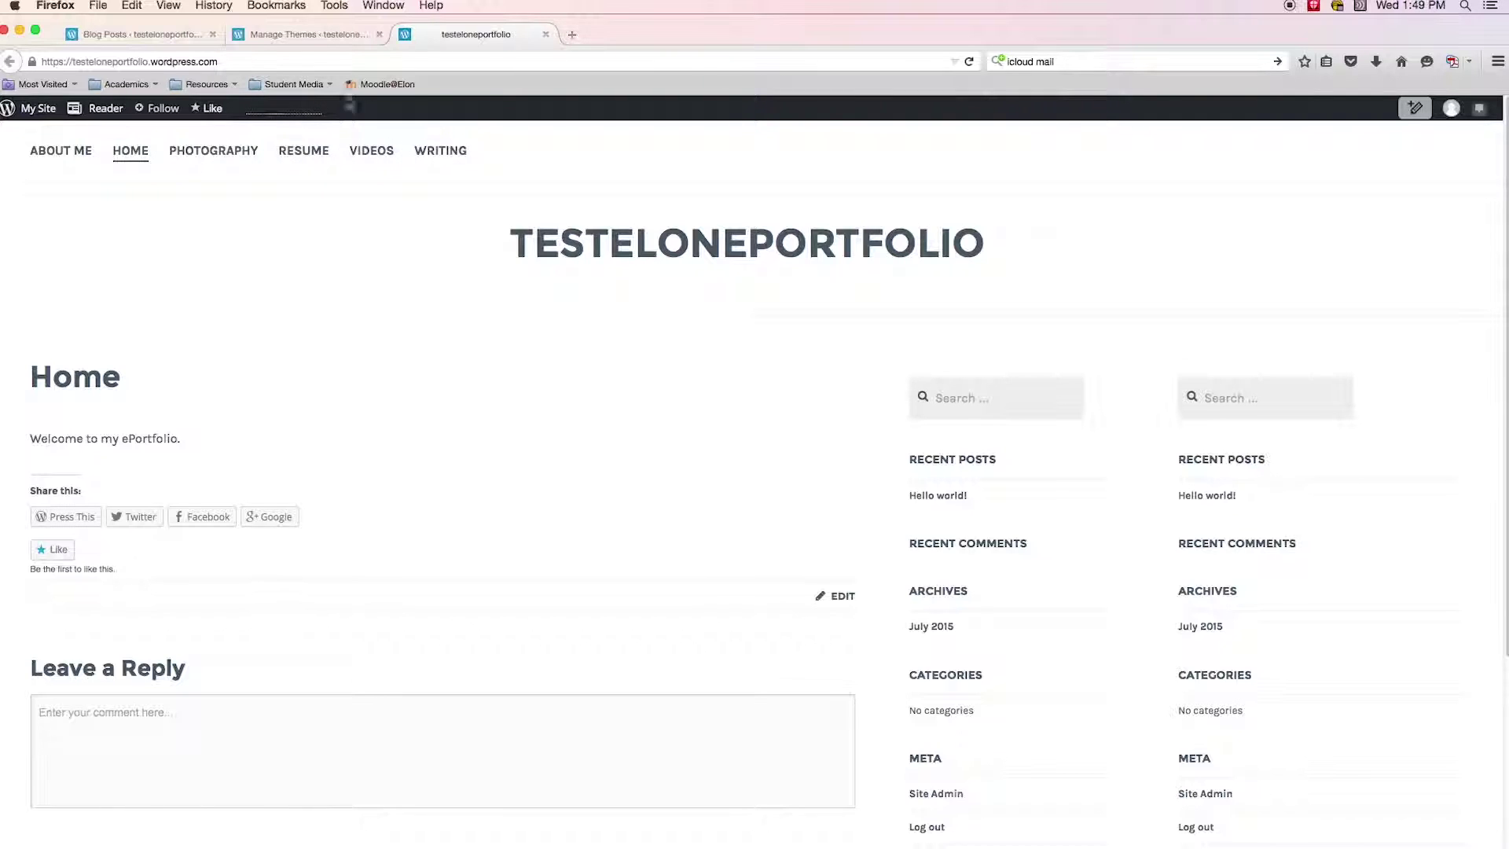
pyautogui.click(299, 35)
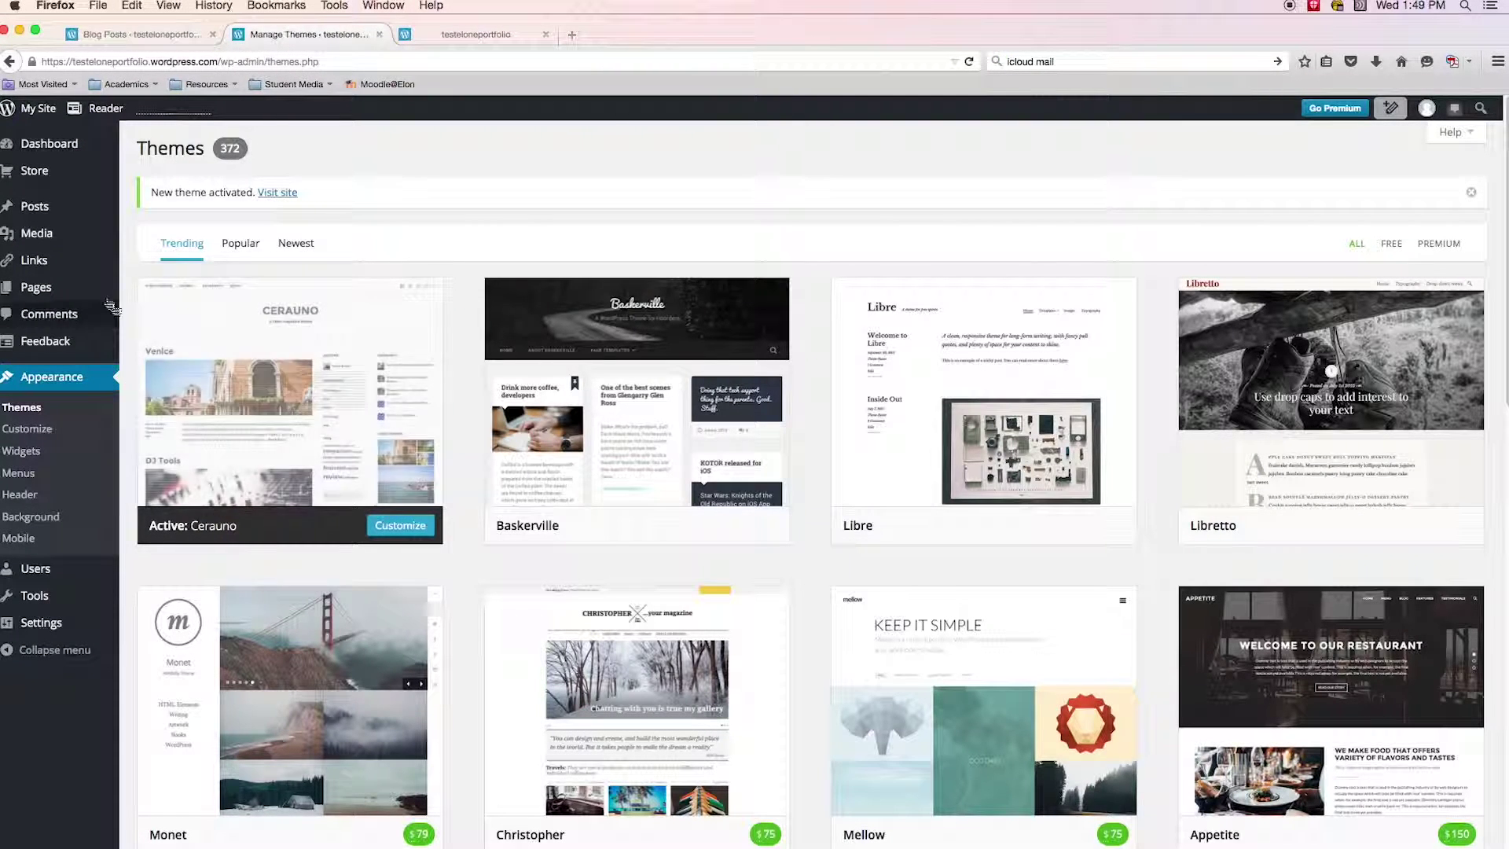
# Step: Start a new page titled 'Student Work'
pyautogui.click(36, 287)
pyautogui.click(223, 148)
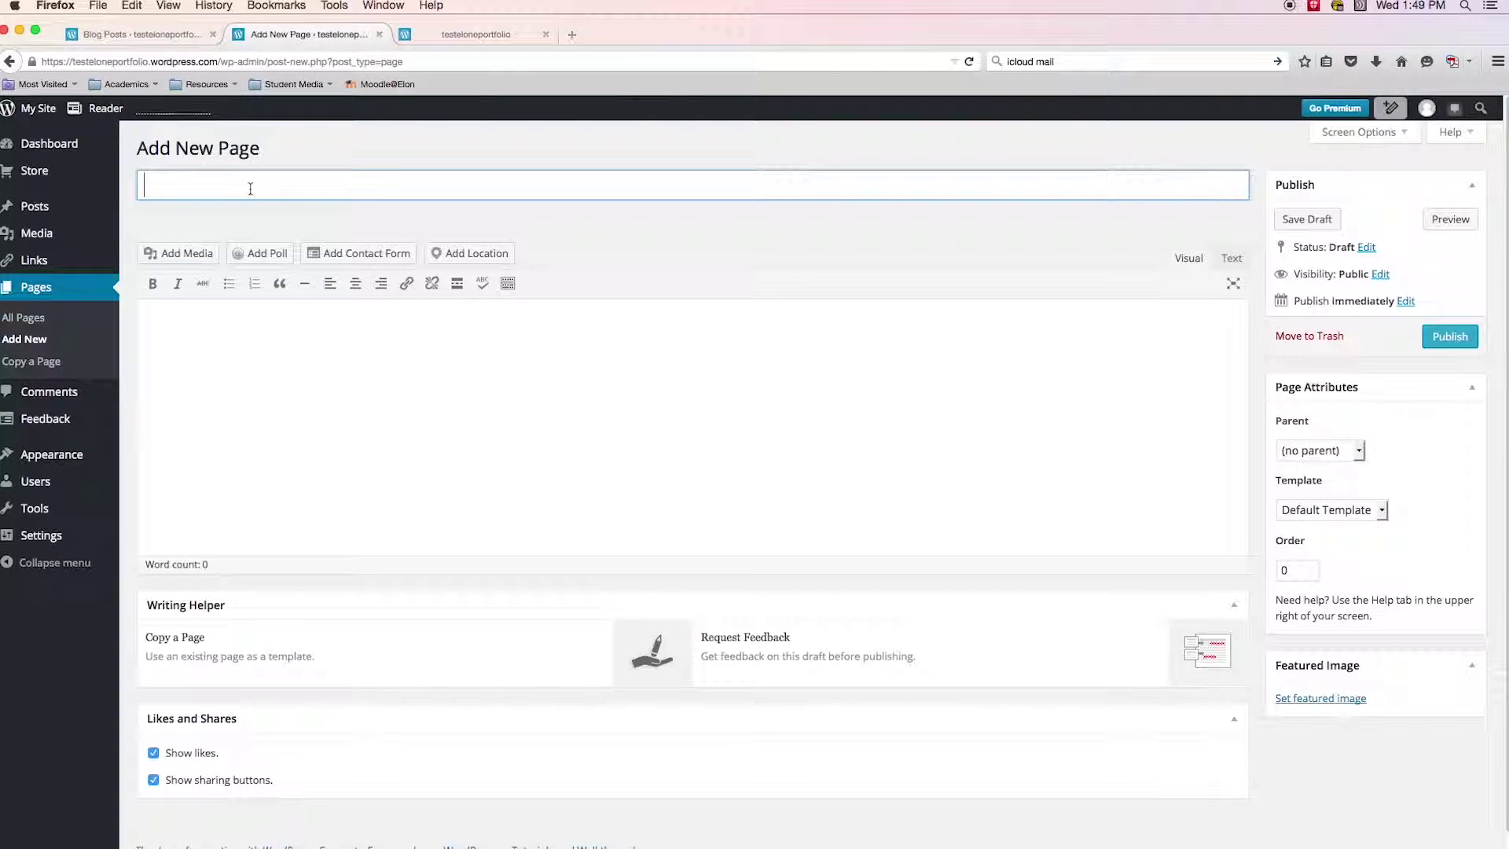
pyautogui.write('Studet')
pyautogui.press('BackSpace')
pyautogui.press('BackSpace')
pyautogui.press('BackSpace')
pyautogui.press('BackSpace')
pyautogui.write('ent Work')
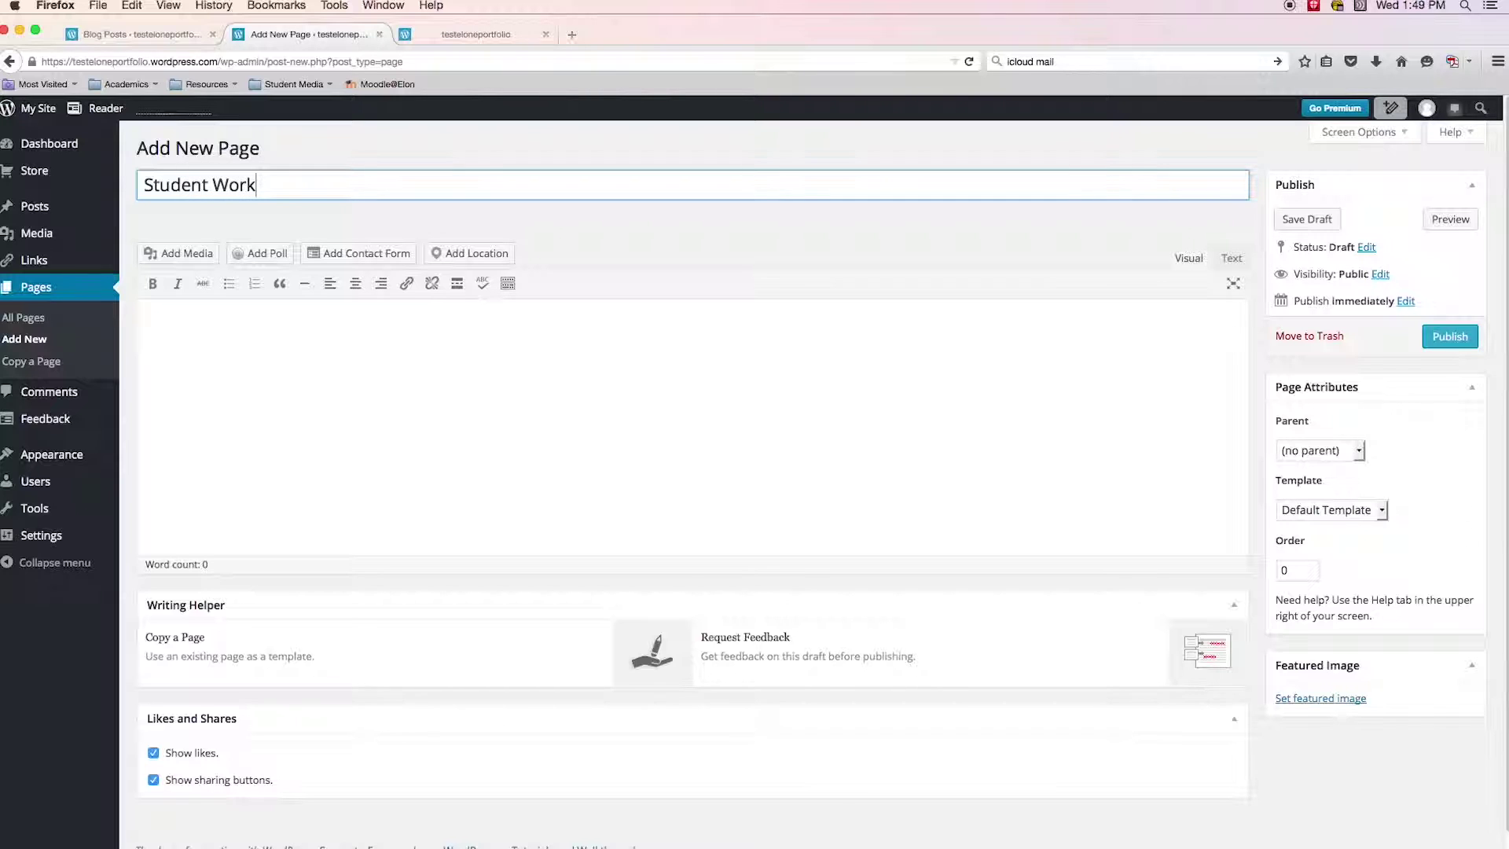
# Step: Write the intro inviting visitors to explore the sub menu items, then publish
pyautogui.click(270, 388)
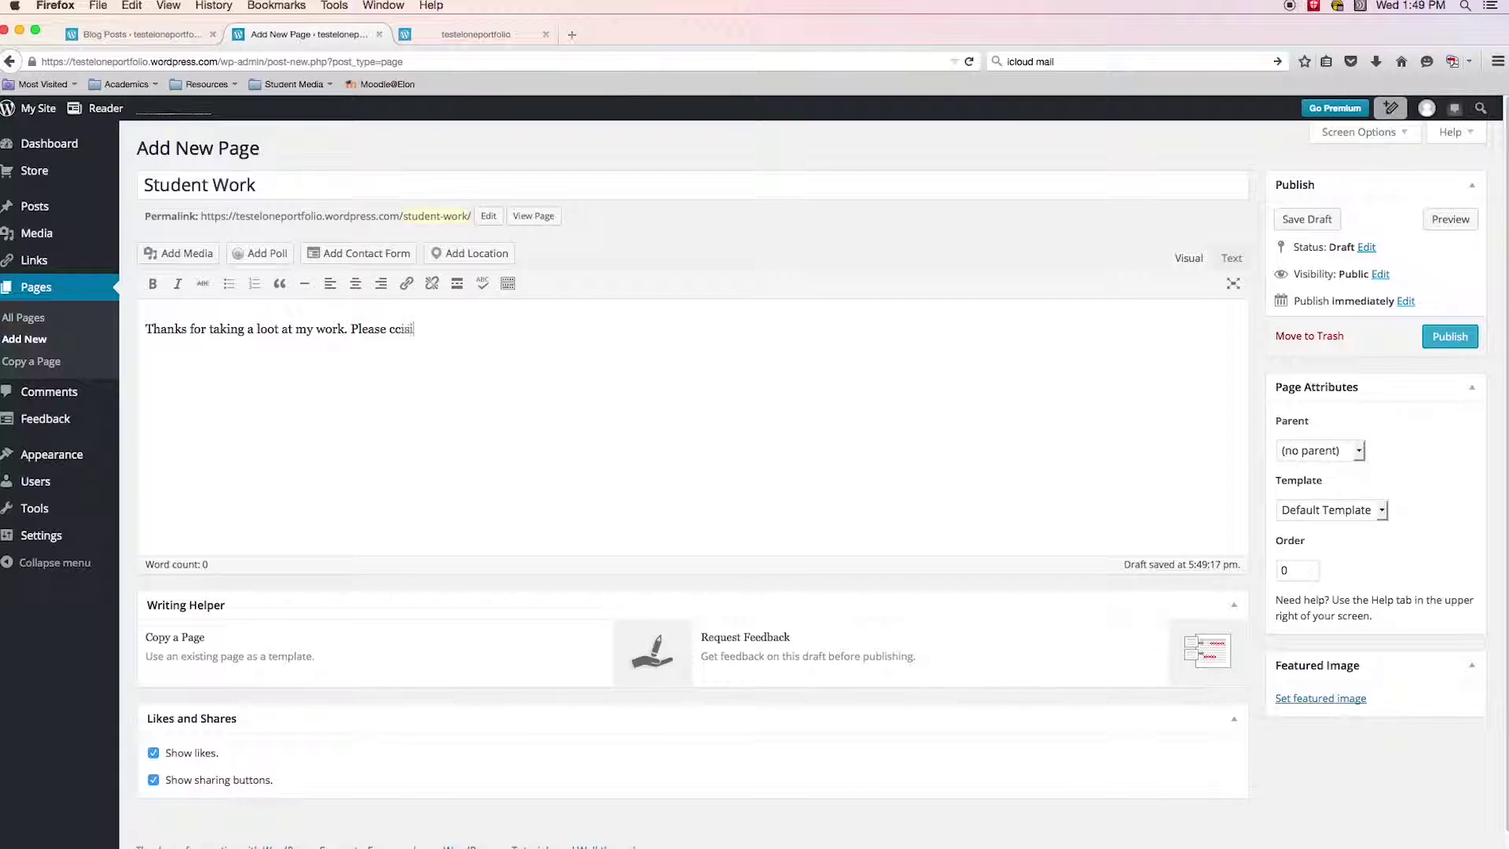
pyautogui.write('t the sub menu items to see different types of work.')
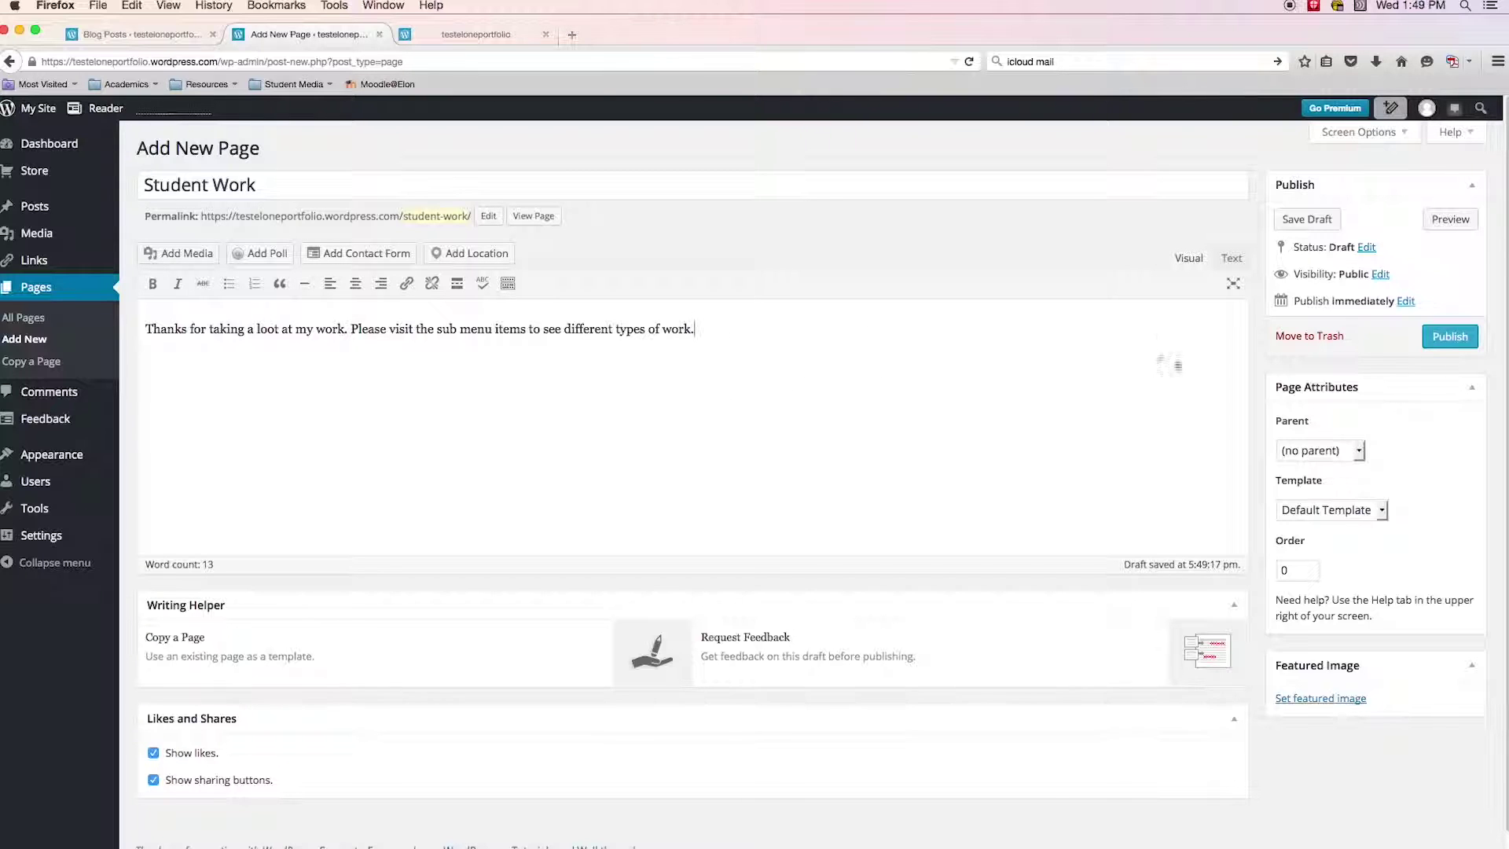
pyautogui.click(1449, 336)
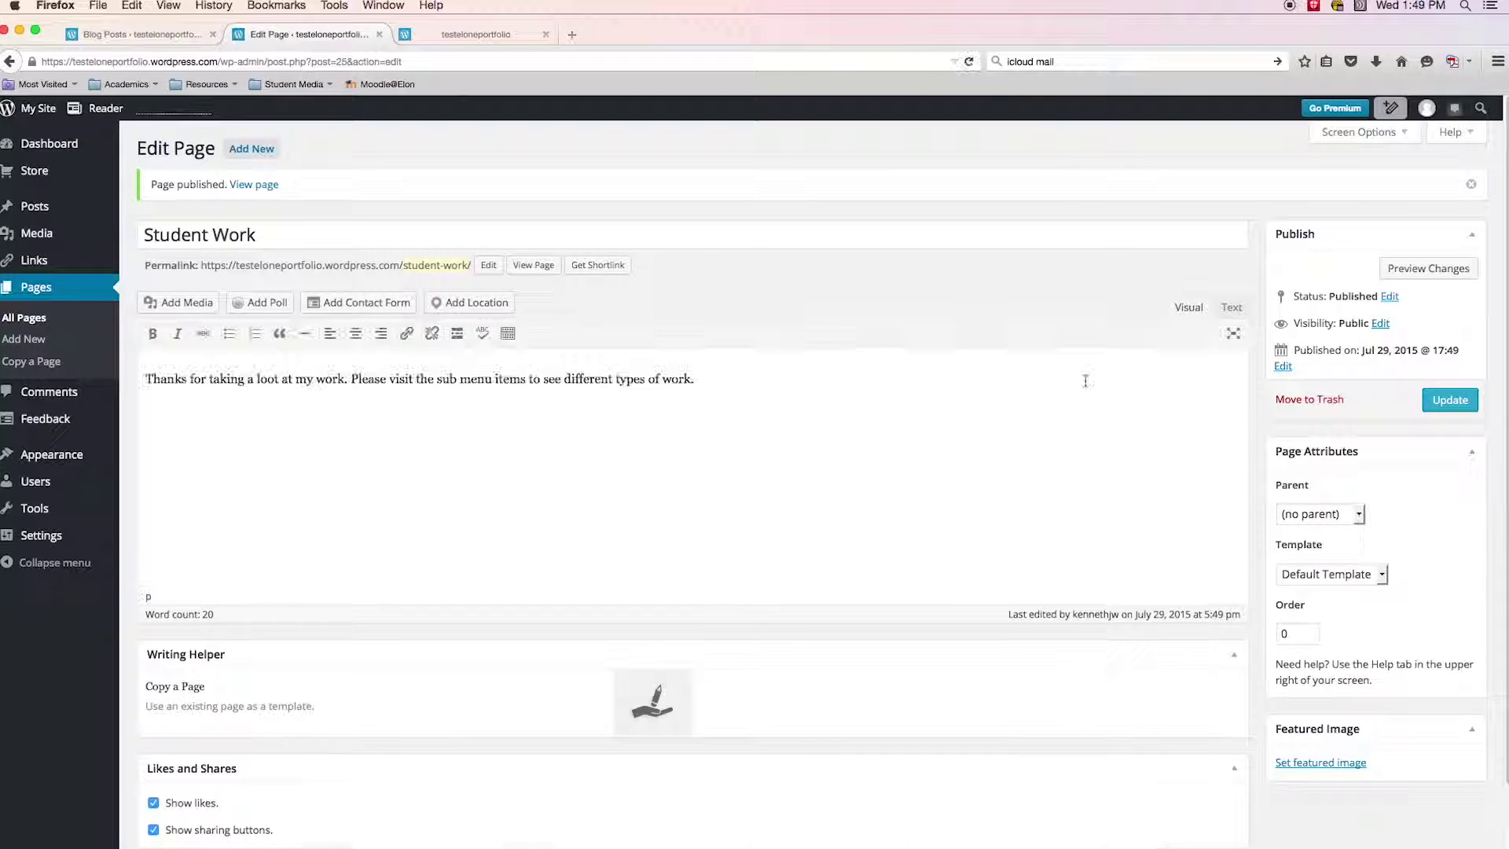
pyautogui.click(62, 467)
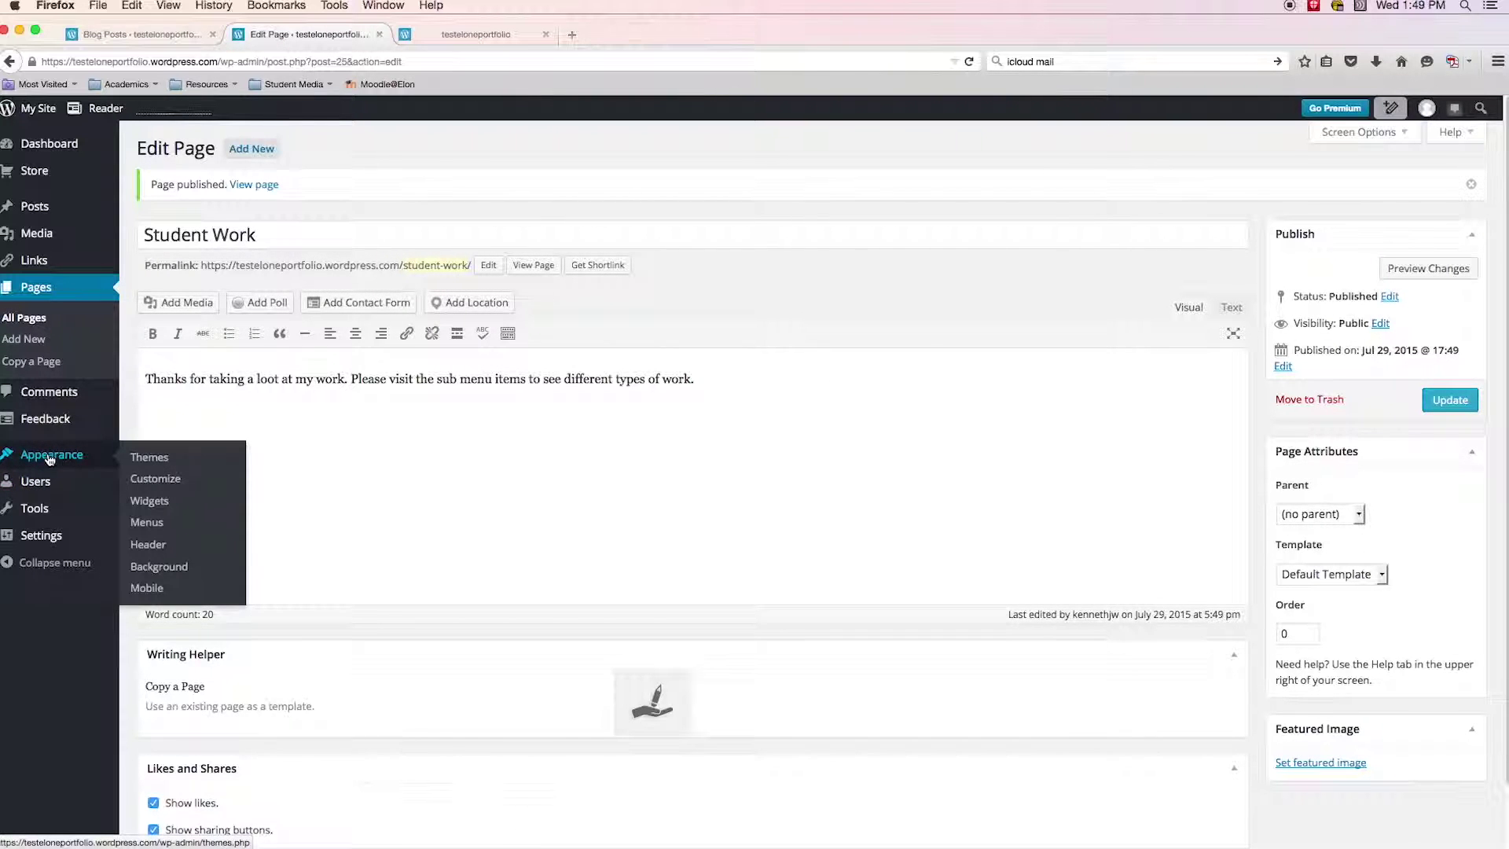
# Step: Move Student Work after About Me, nest Photography, Videos and Writing under it, and save
pyautogui.click(146, 524)
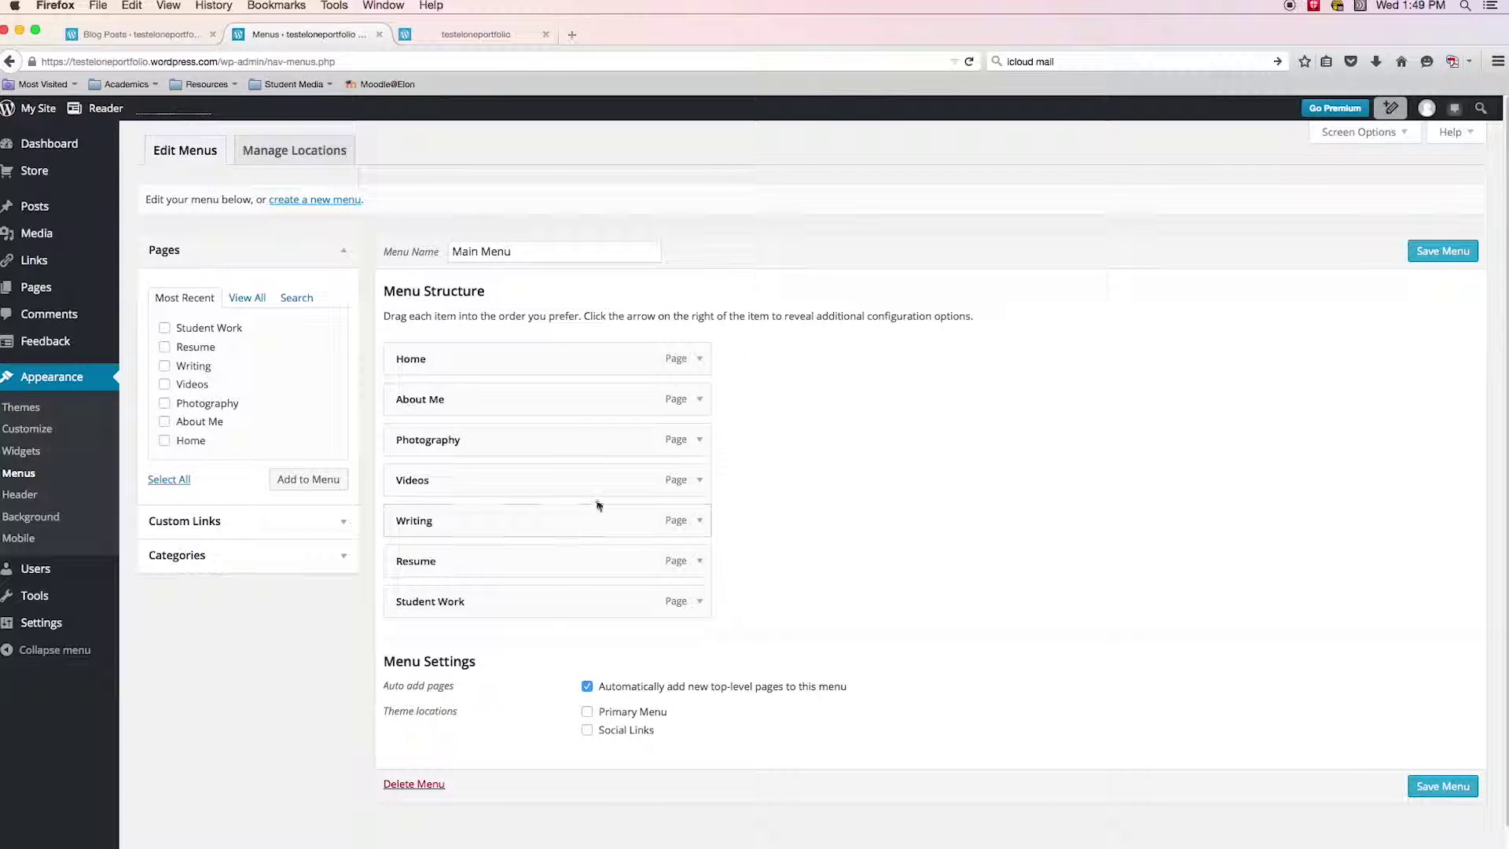
pyautogui.scroll(-1, 590, 578)
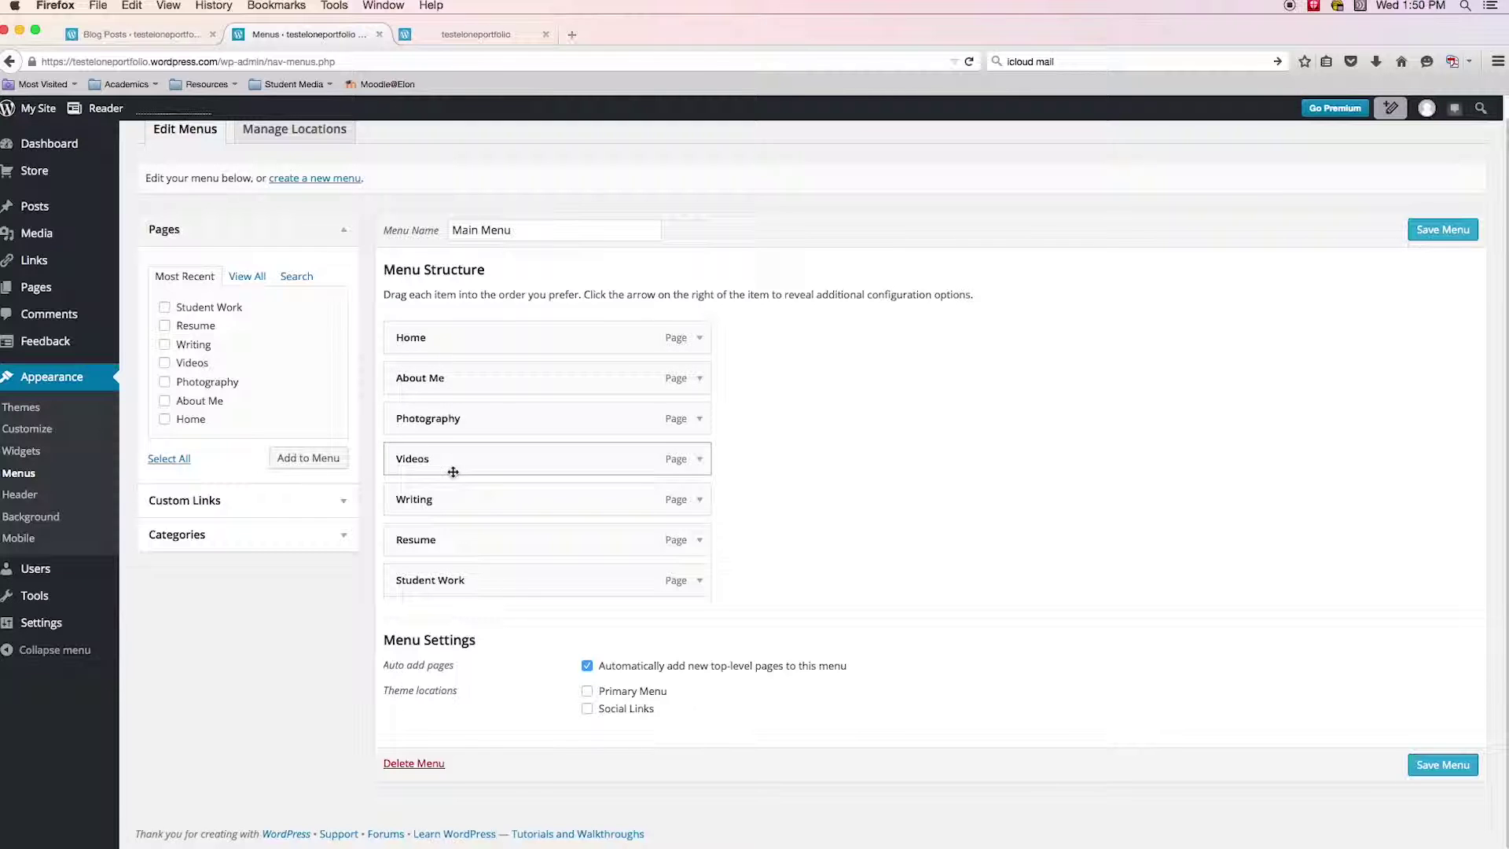
pyautogui.scroll(1, 422, 337)
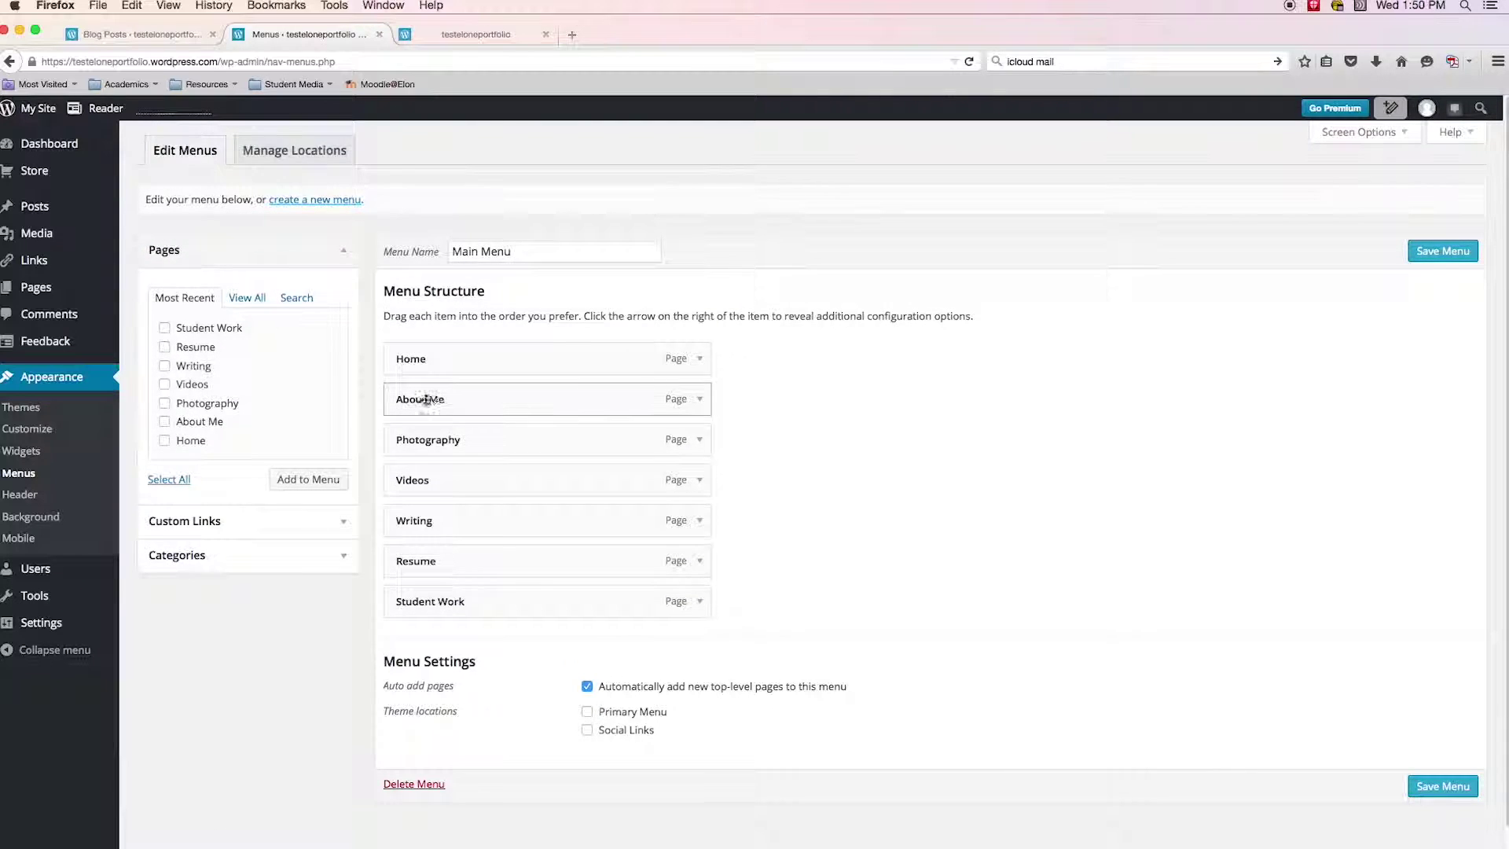
pyautogui.moveTo(425, 400)
pyautogui.mouseDown()
pyautogui.moveTo(423, 423)
pyautogui.moveTo(416, 389)
pyautogui.moveTo(462, 413)
pyautogui.moveTo(431, 400)
pyautogui.mouseUp()
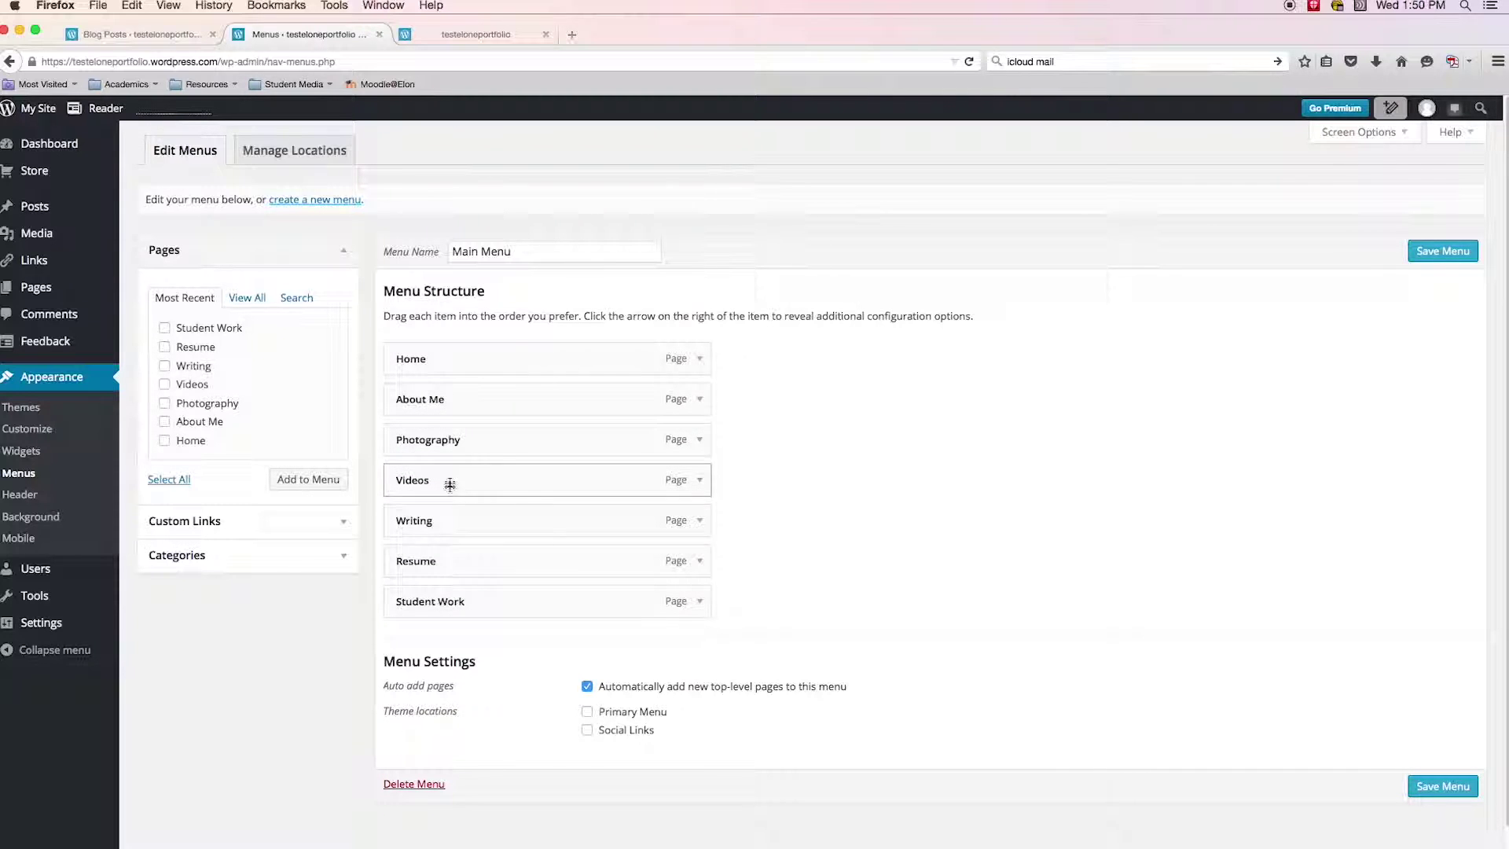
pyautogui.moveTo(453, 605); pyautogui.dragTo(455, 444)
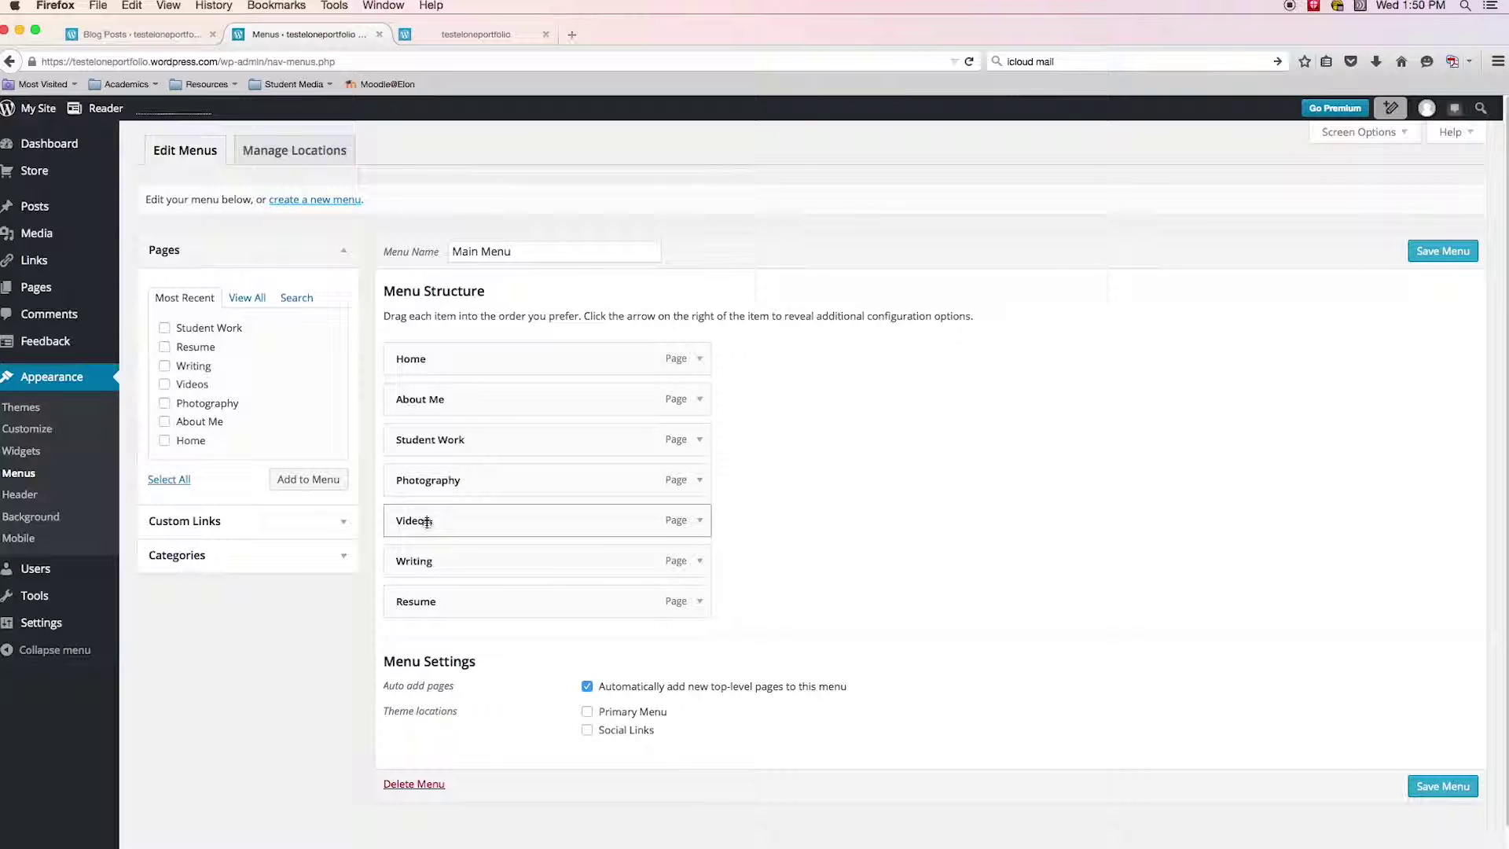
pyautogui.moveTo(424, 481); pyautogui.dragTo(460, 560)
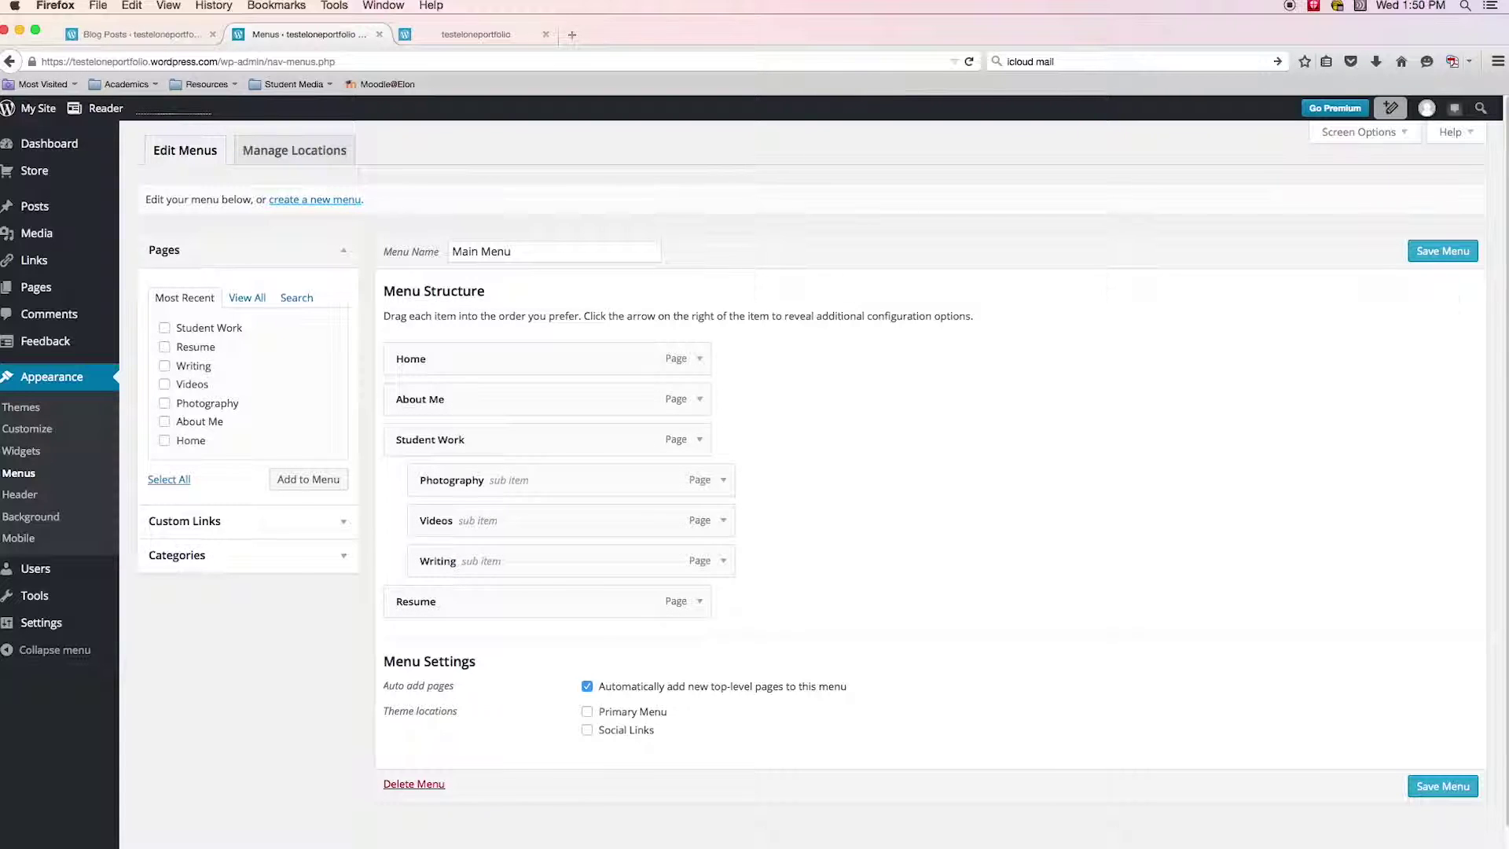
pyautogui.click(1443, 251)
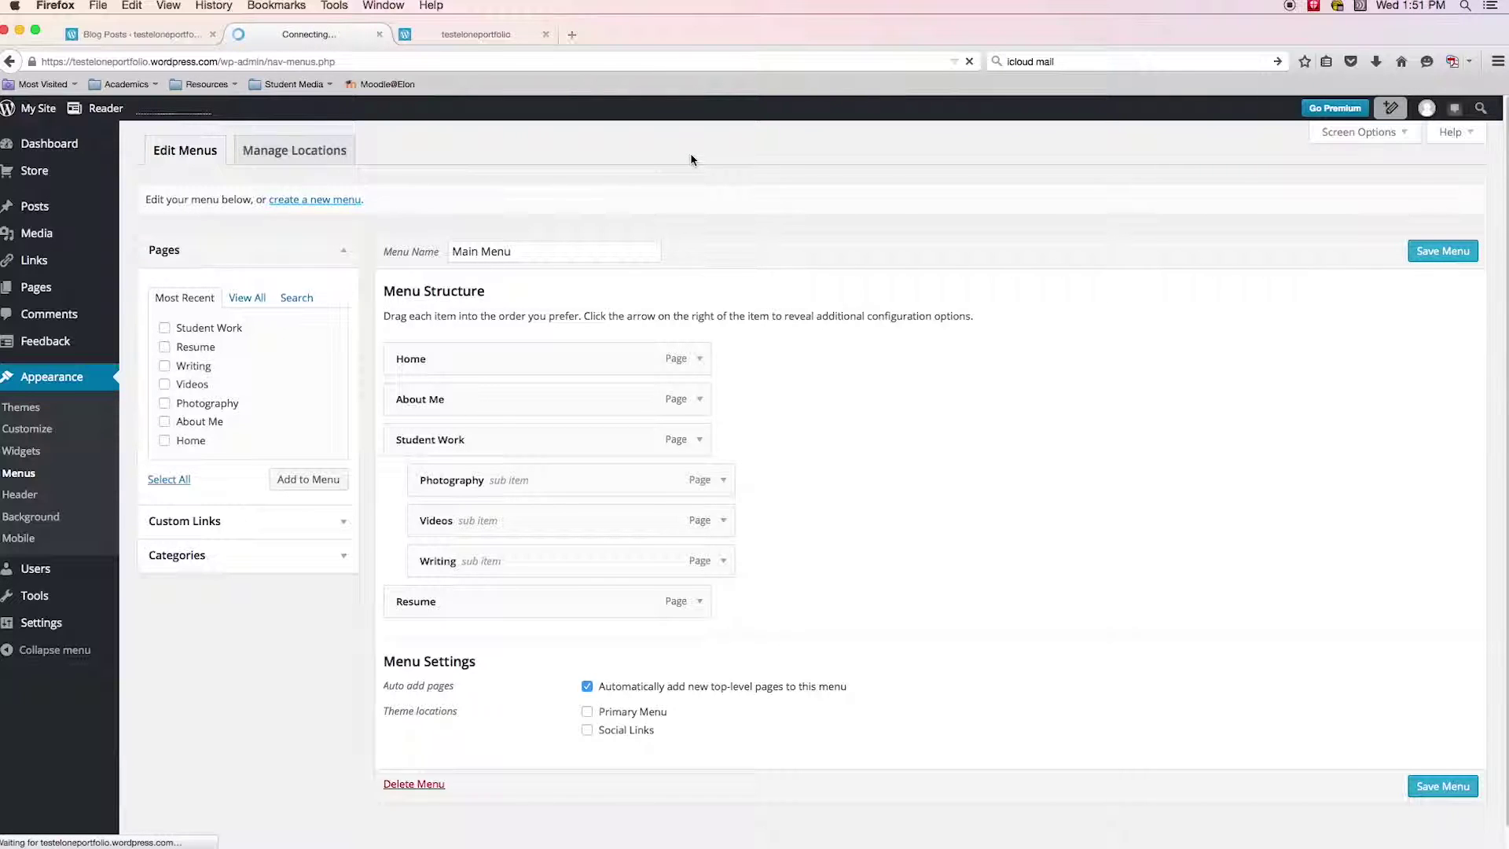
# Step: Reload the live site and open the Student Work page to inspect the current navigation
pyautogui.click(423, 36)
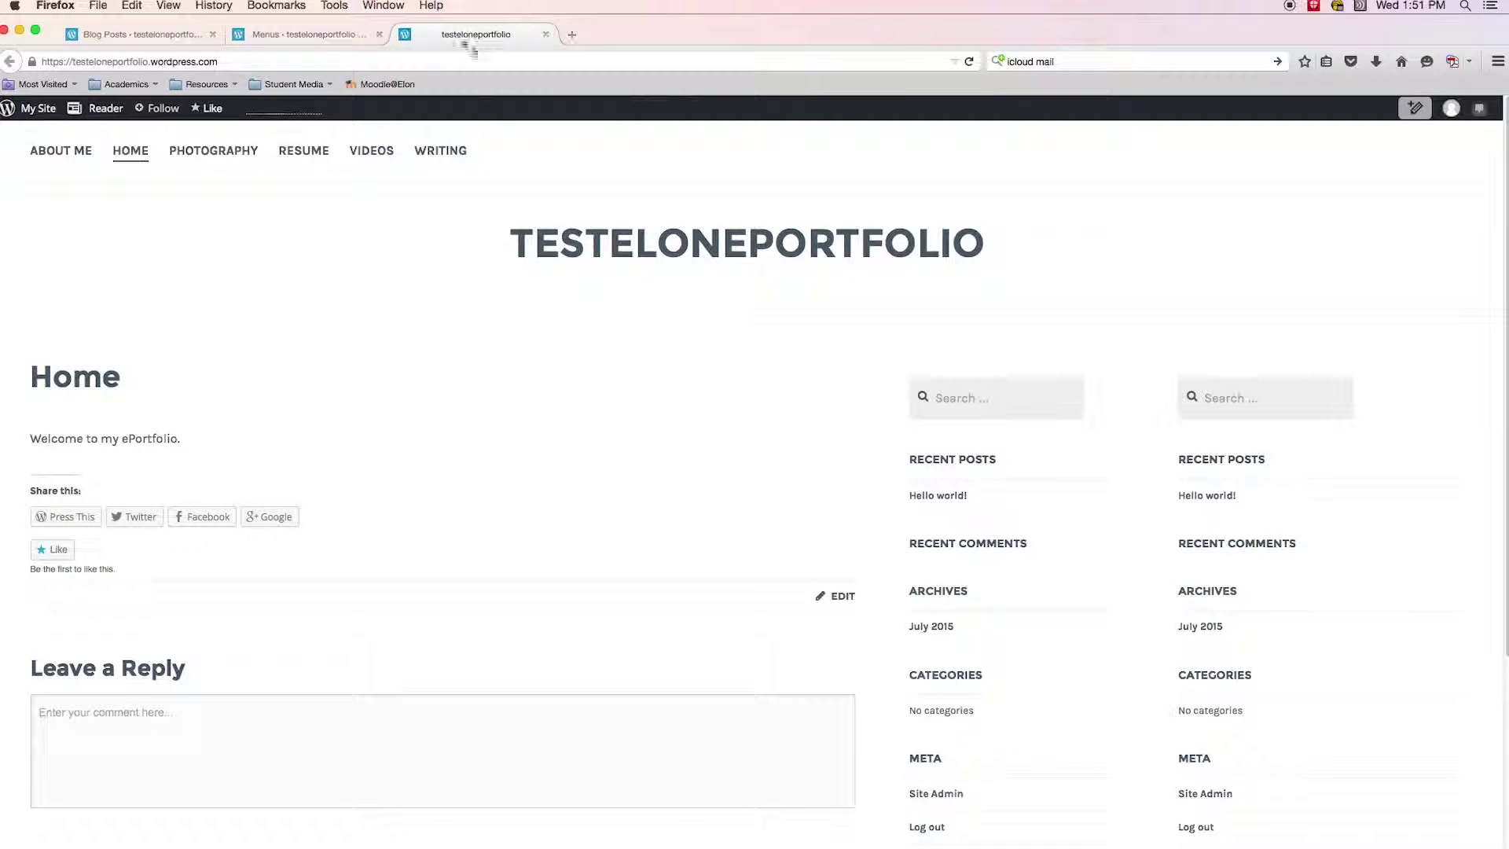
pyautogui.click(970, 62)
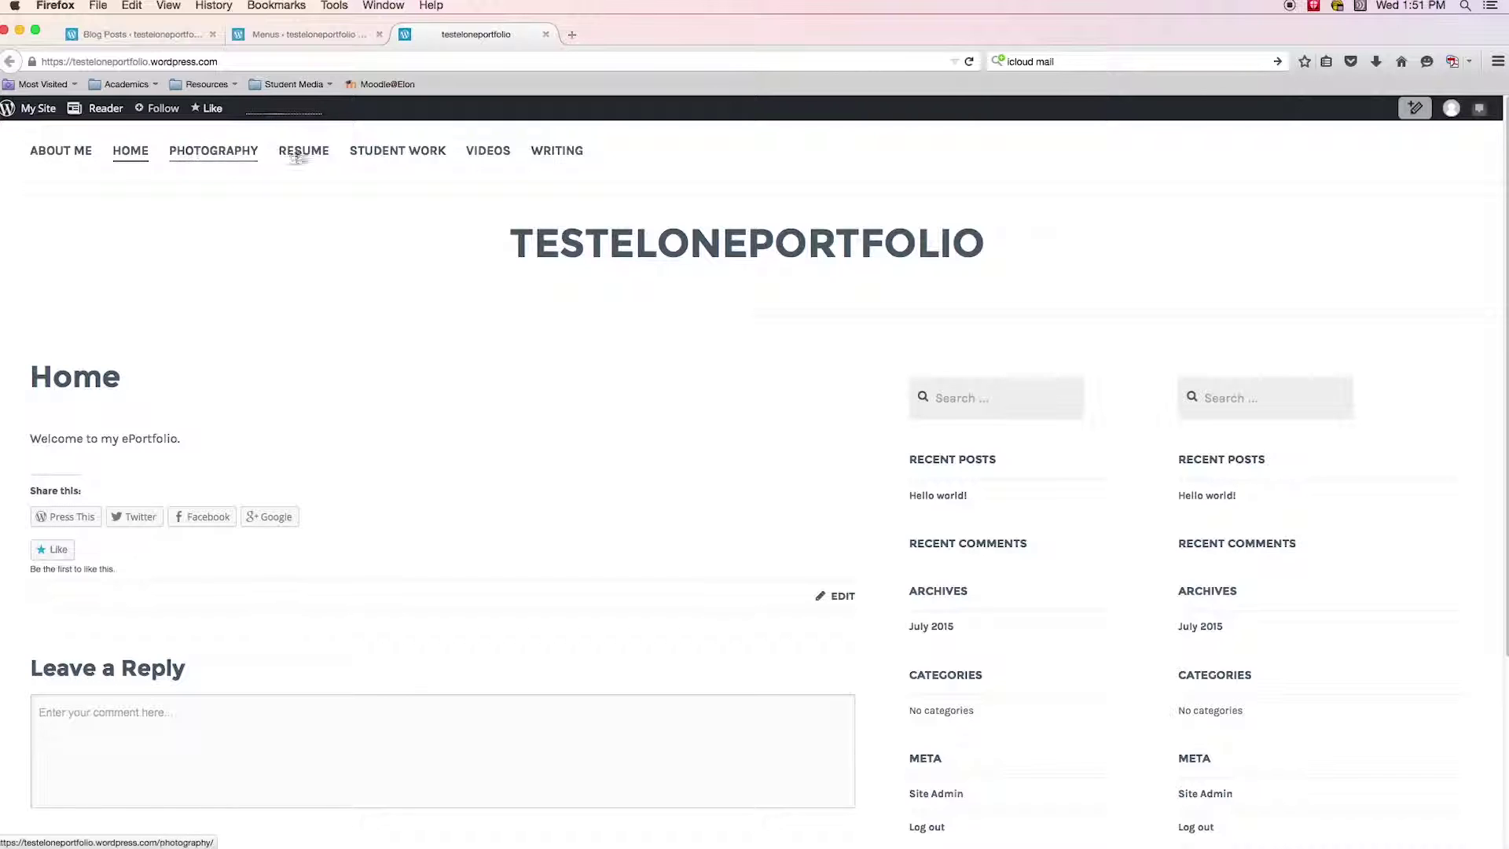
pyautogui.click(398, 152)
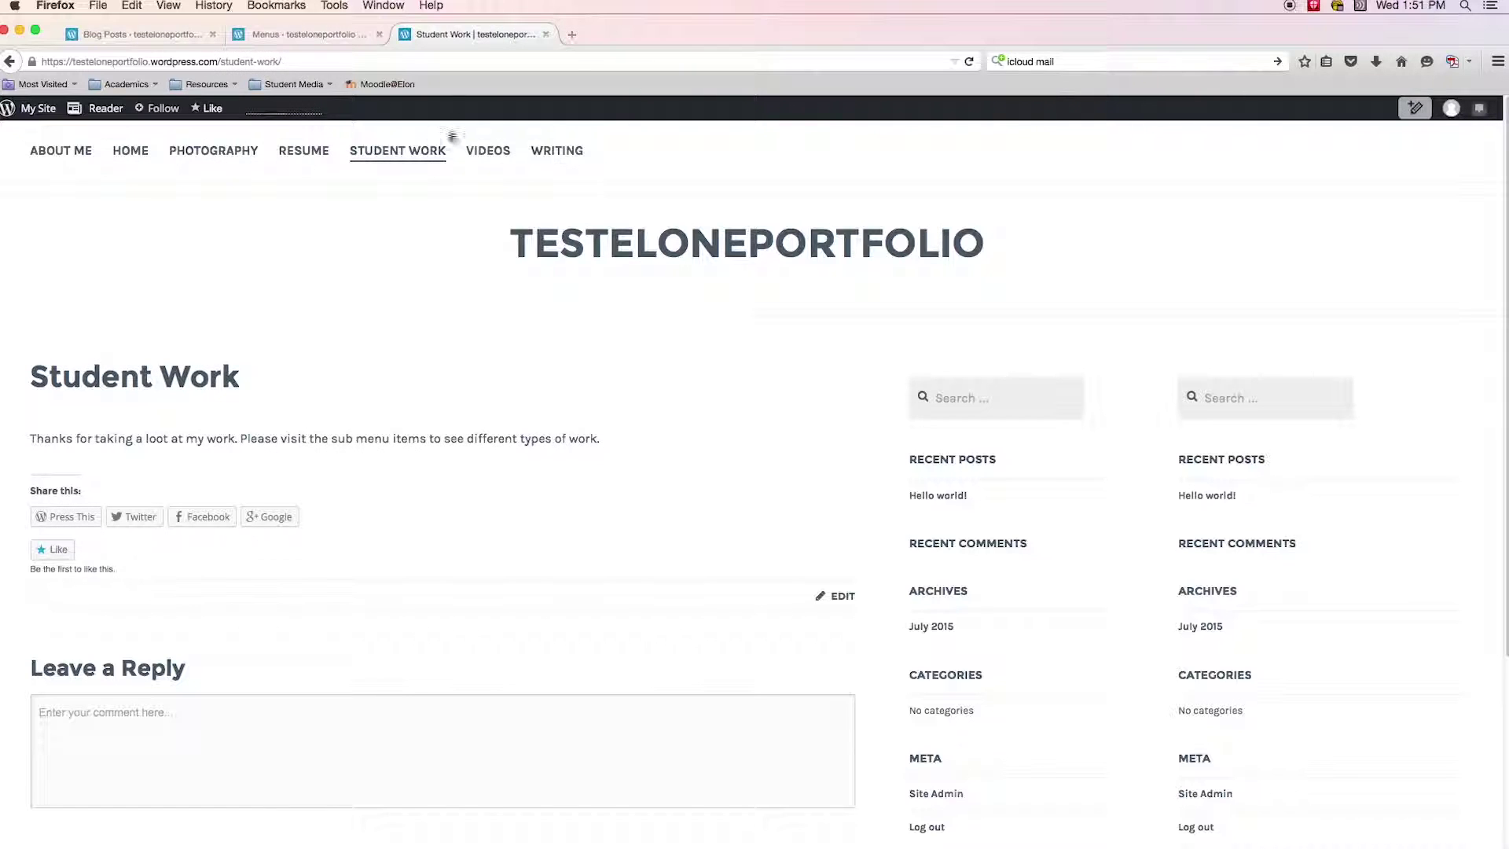
pyautogui.click(299, 37)
# Step: Assign Main Menu to the Primary Menu theme location and save the menu
pyautogui.scroll(-2, 926, 541)
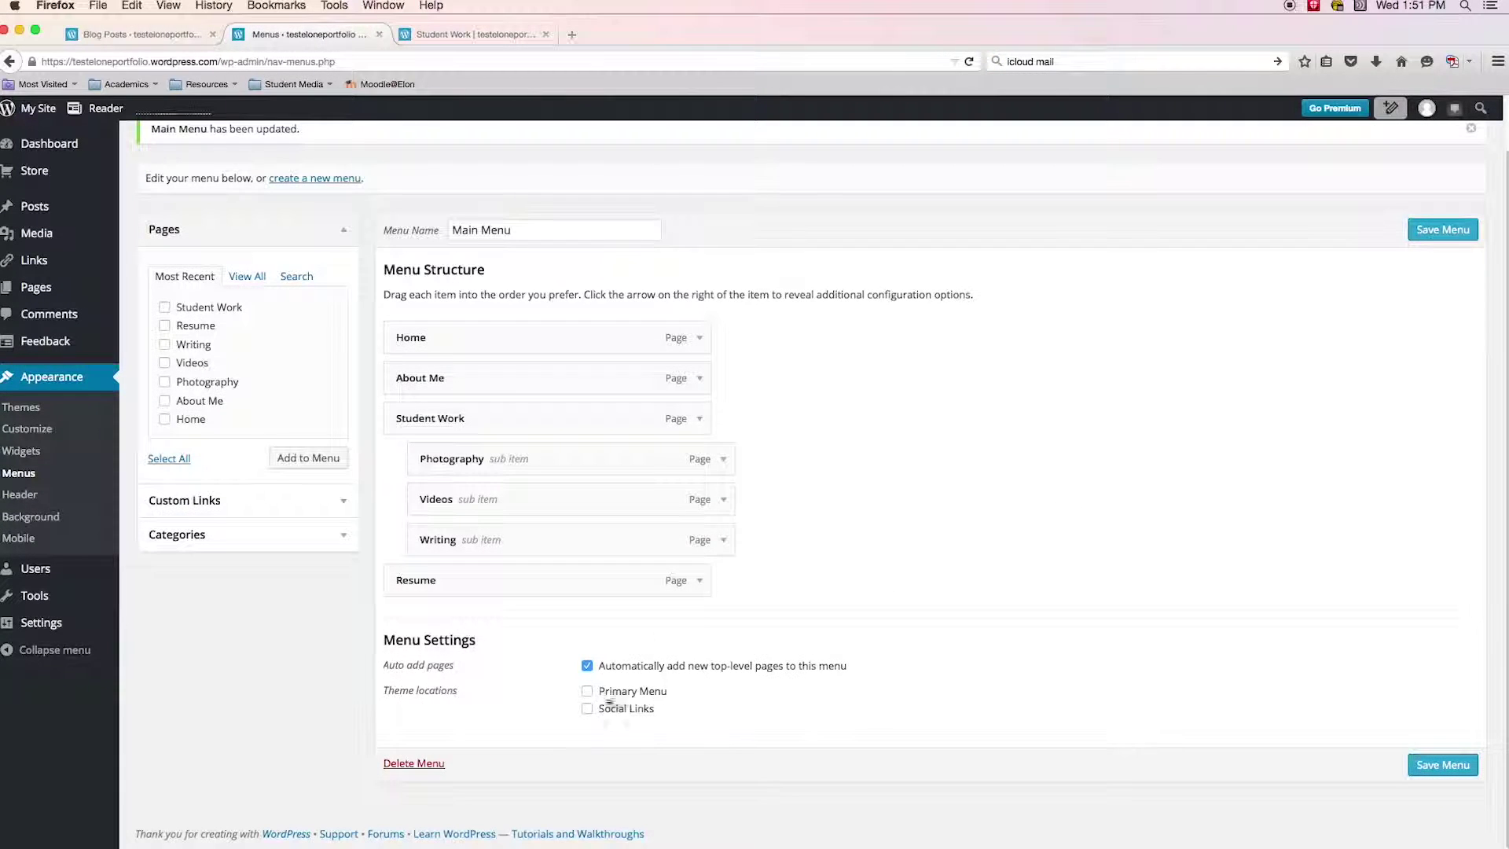
pyautogui.scroll(2, 754, 612)
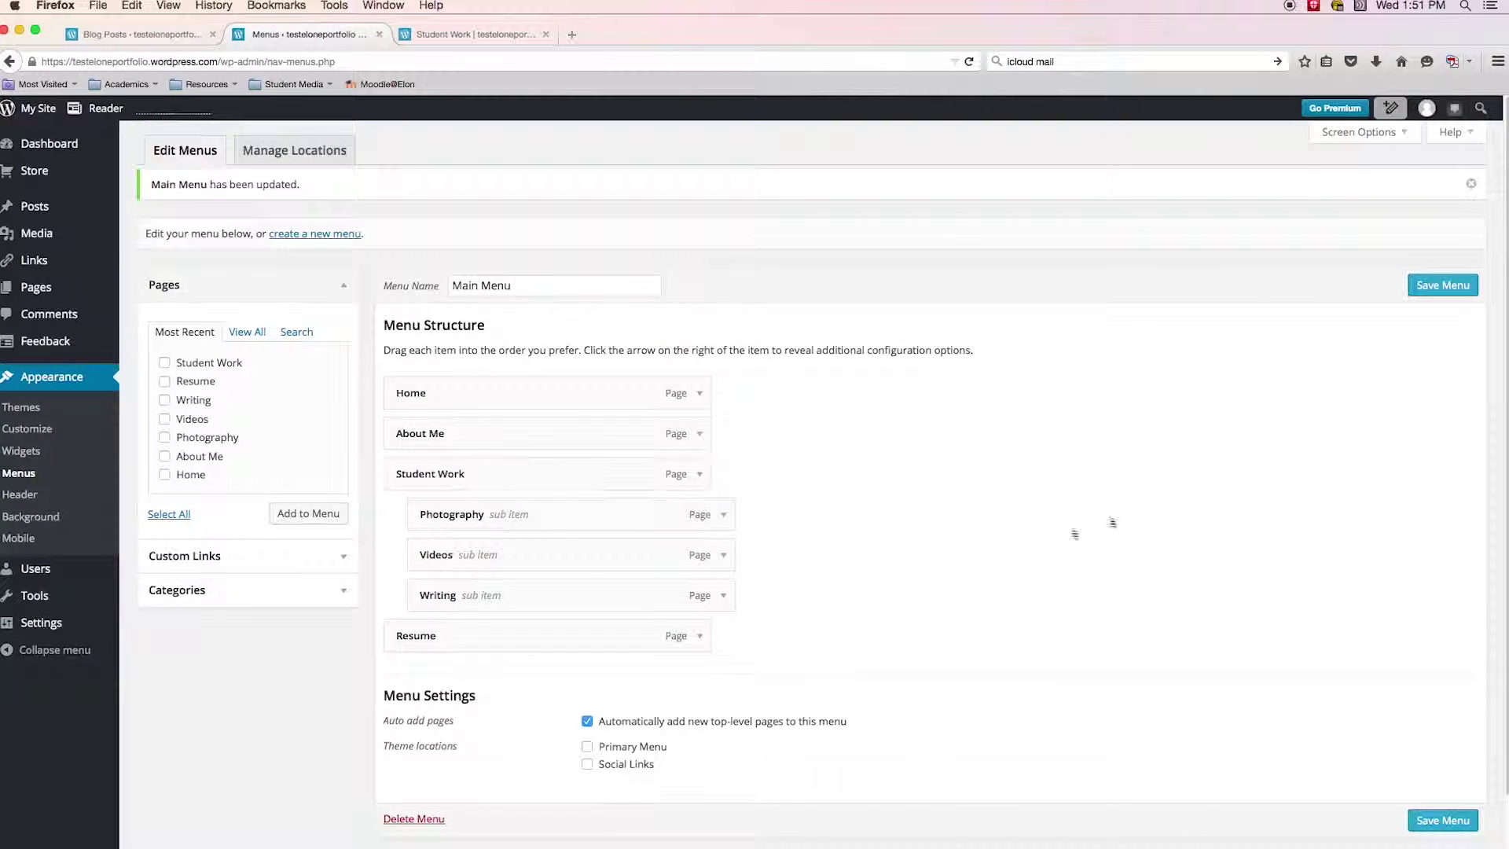
pyautogui.click(586, 746)
pyautogui.scroll(-1, 958, 668)
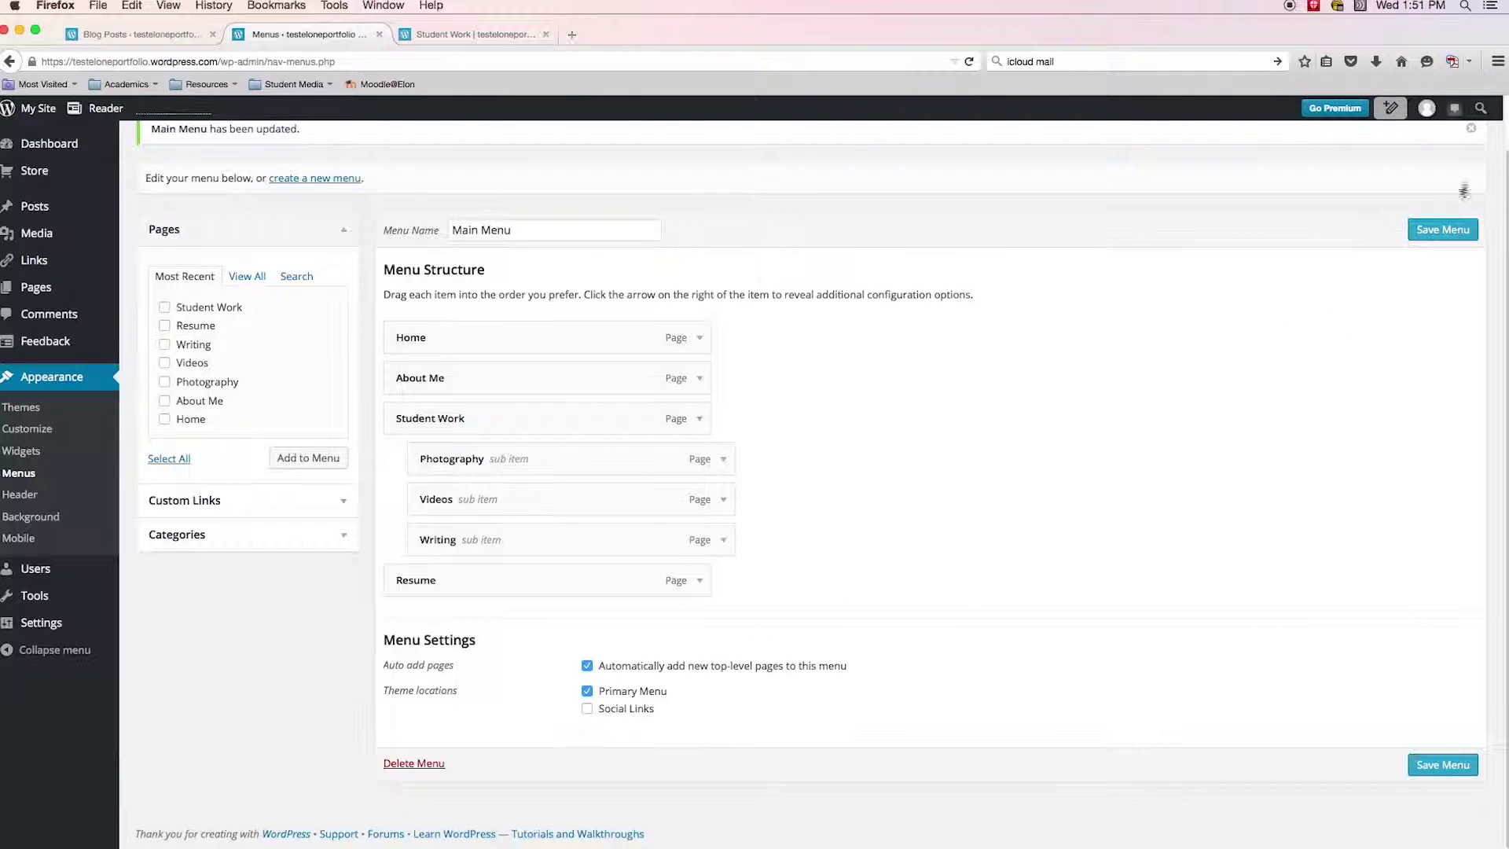
pyautogui.click(1445, 236)
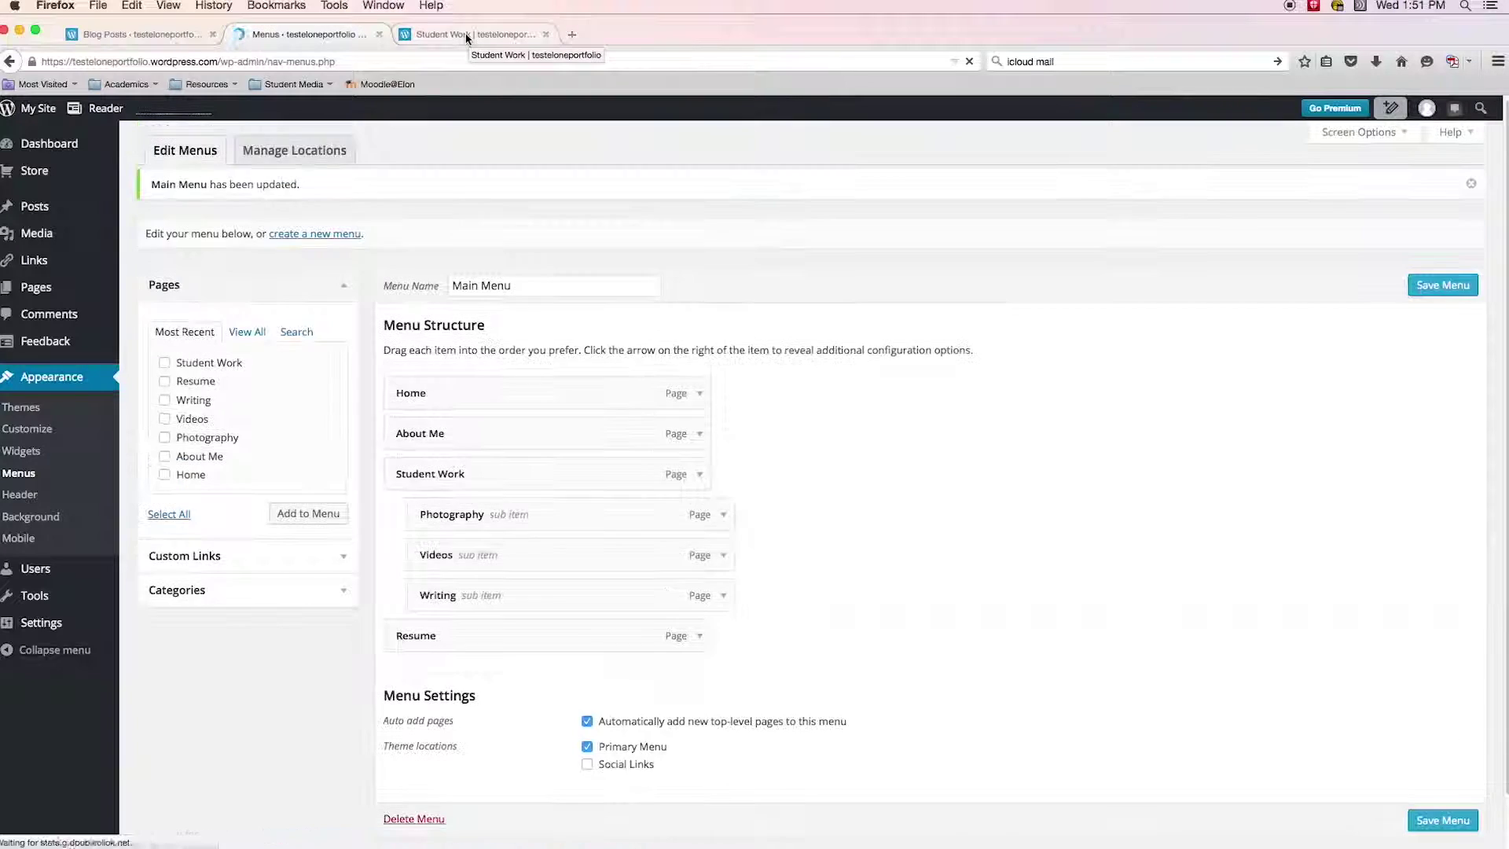
pyautogui.click(469, 35)
# Step: Reload the live site and open Photography from the Student Work dropdown
pyautogui.click(970, 62)
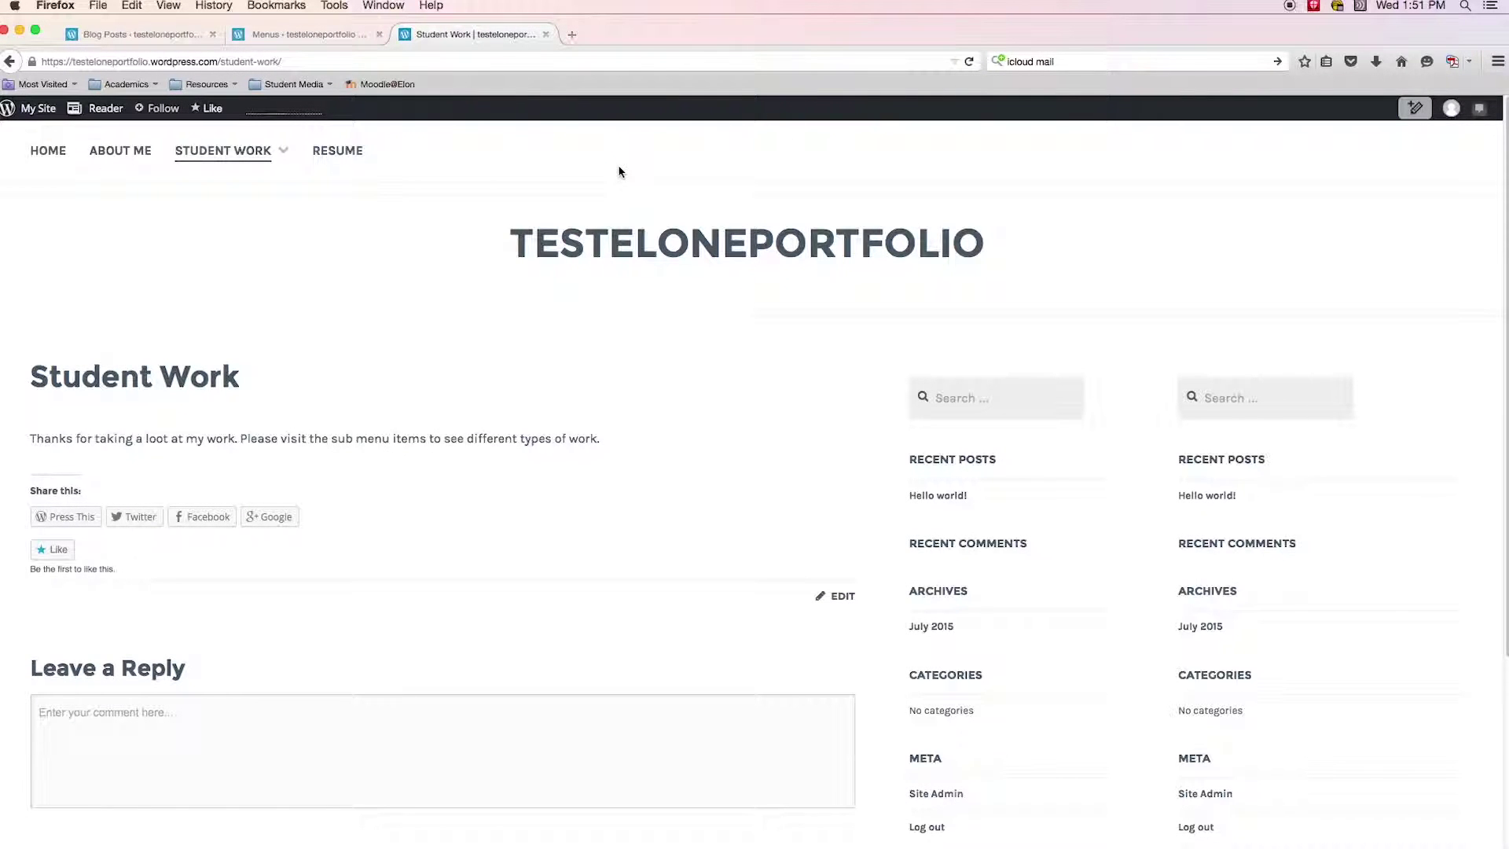
pyautogui.moveTo(213, 157)
pyautogui.moveTo(286, 152)
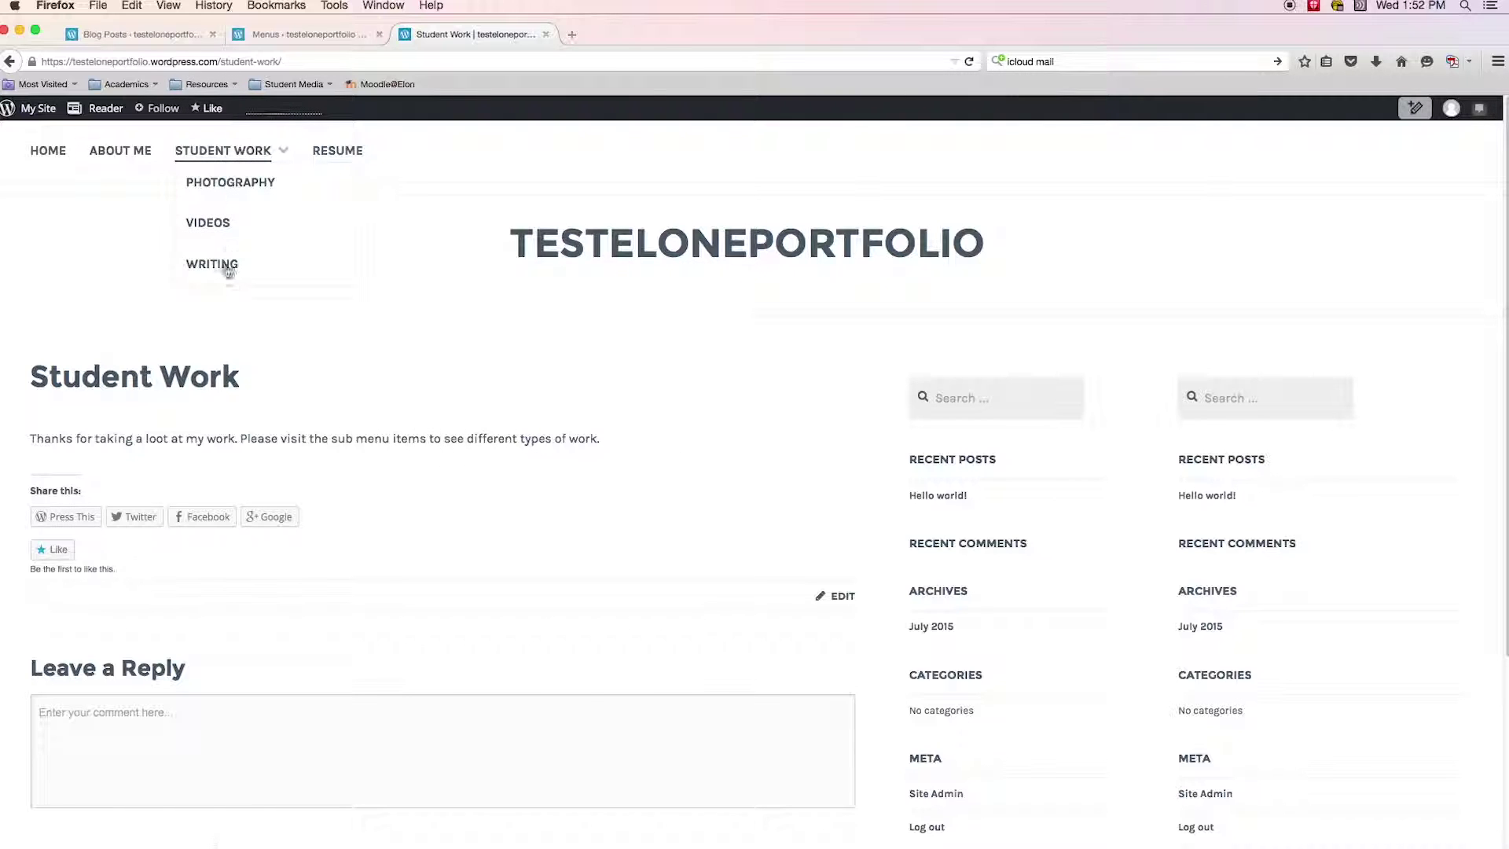
pyautogui.click(210, 183)
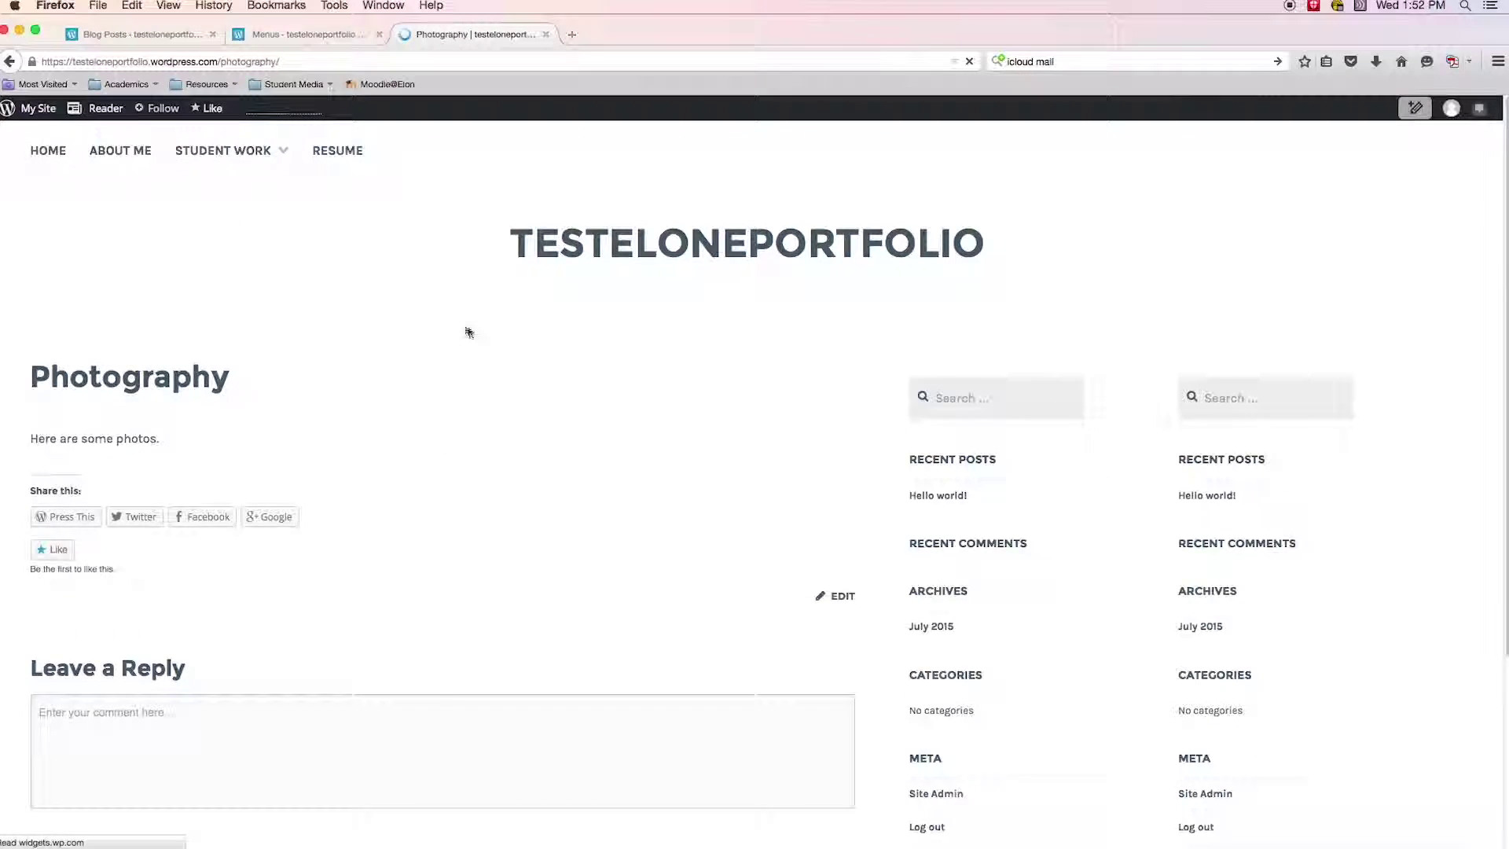
# Step: Open the Videos sub-page, then go back through Photography to Student Work
pyautogui.scroll(-3, 468, 330)
pyautogui.scroll(3, 475, 337)
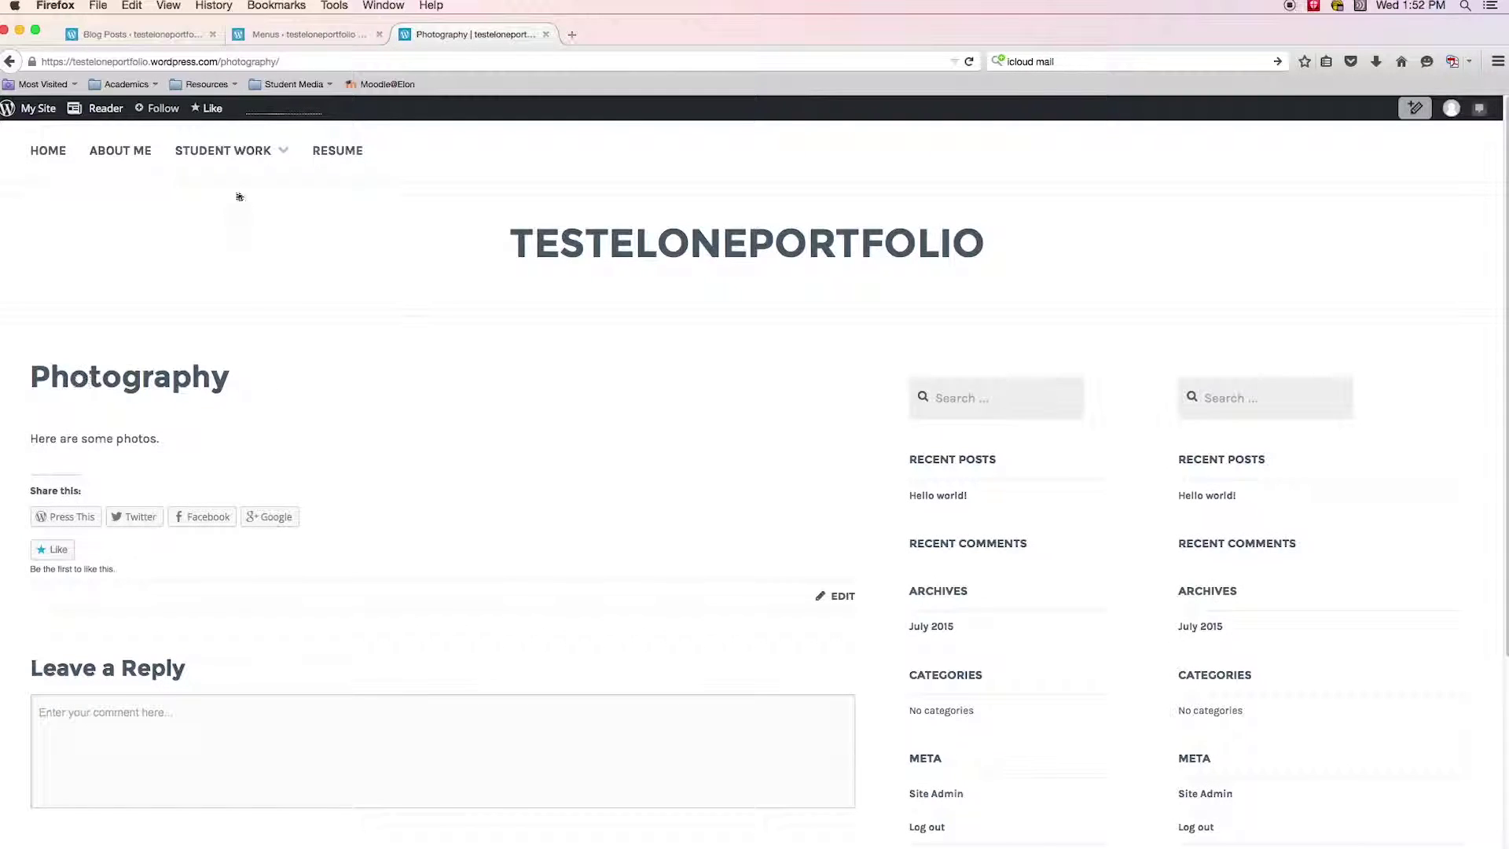
pyautogui.moveTo(236, 157)
pyautogui.click(224, 222)
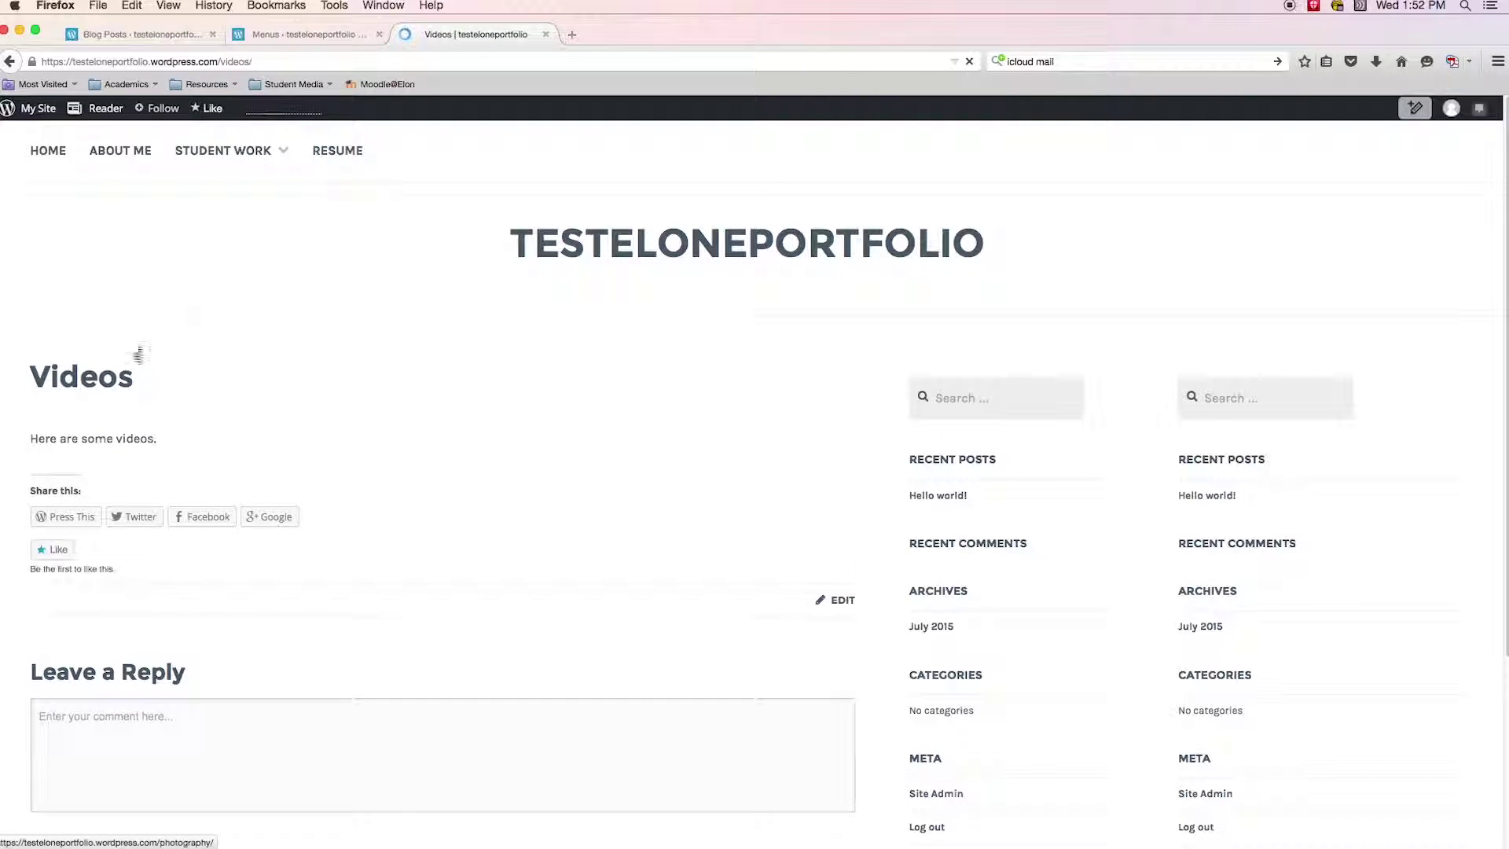
pyautogui.click(238, 188)
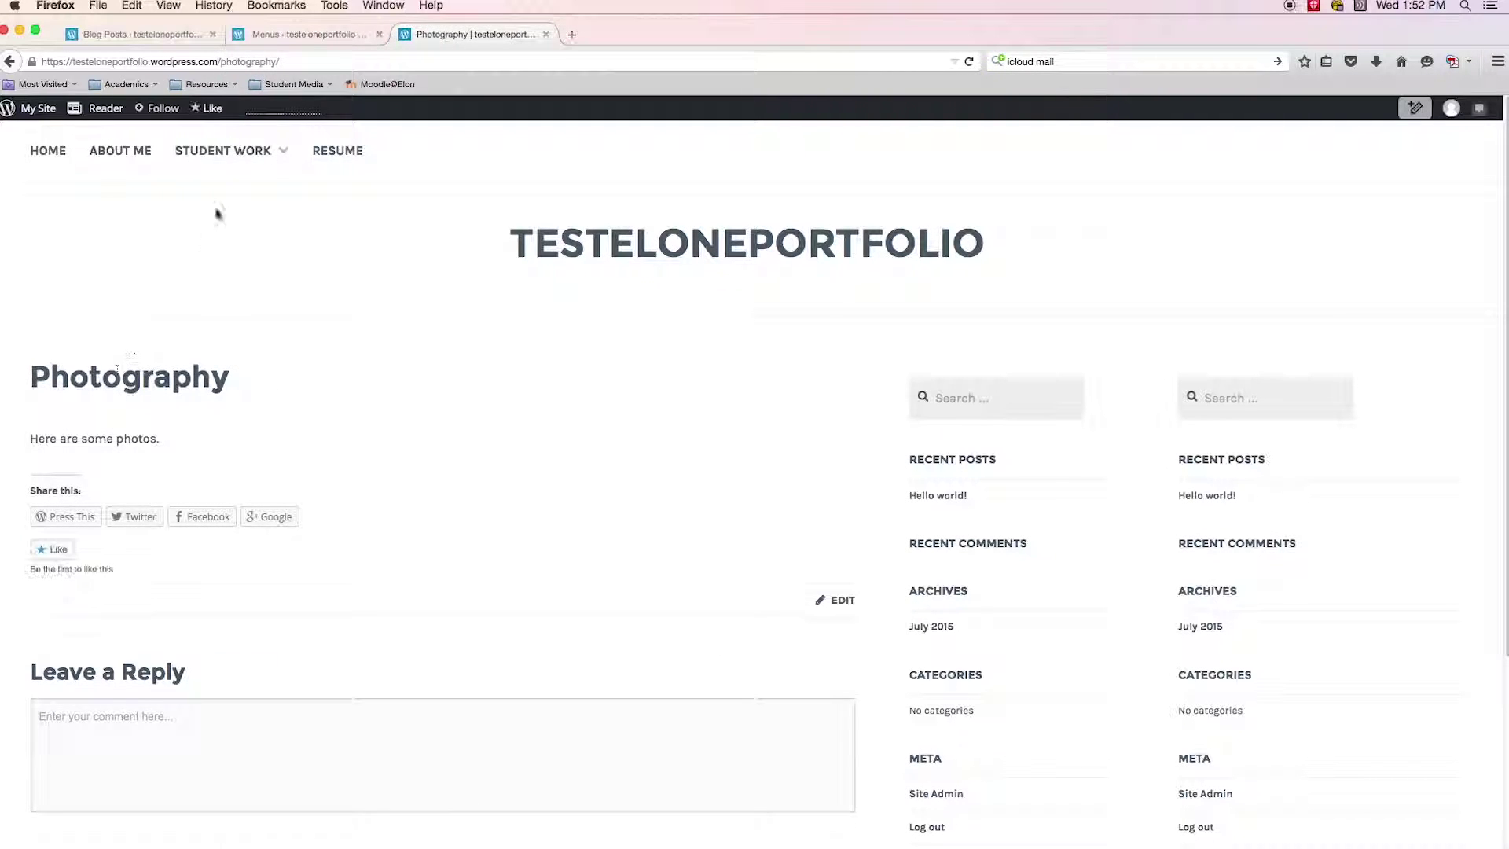
pyautogui.click(223, 150)
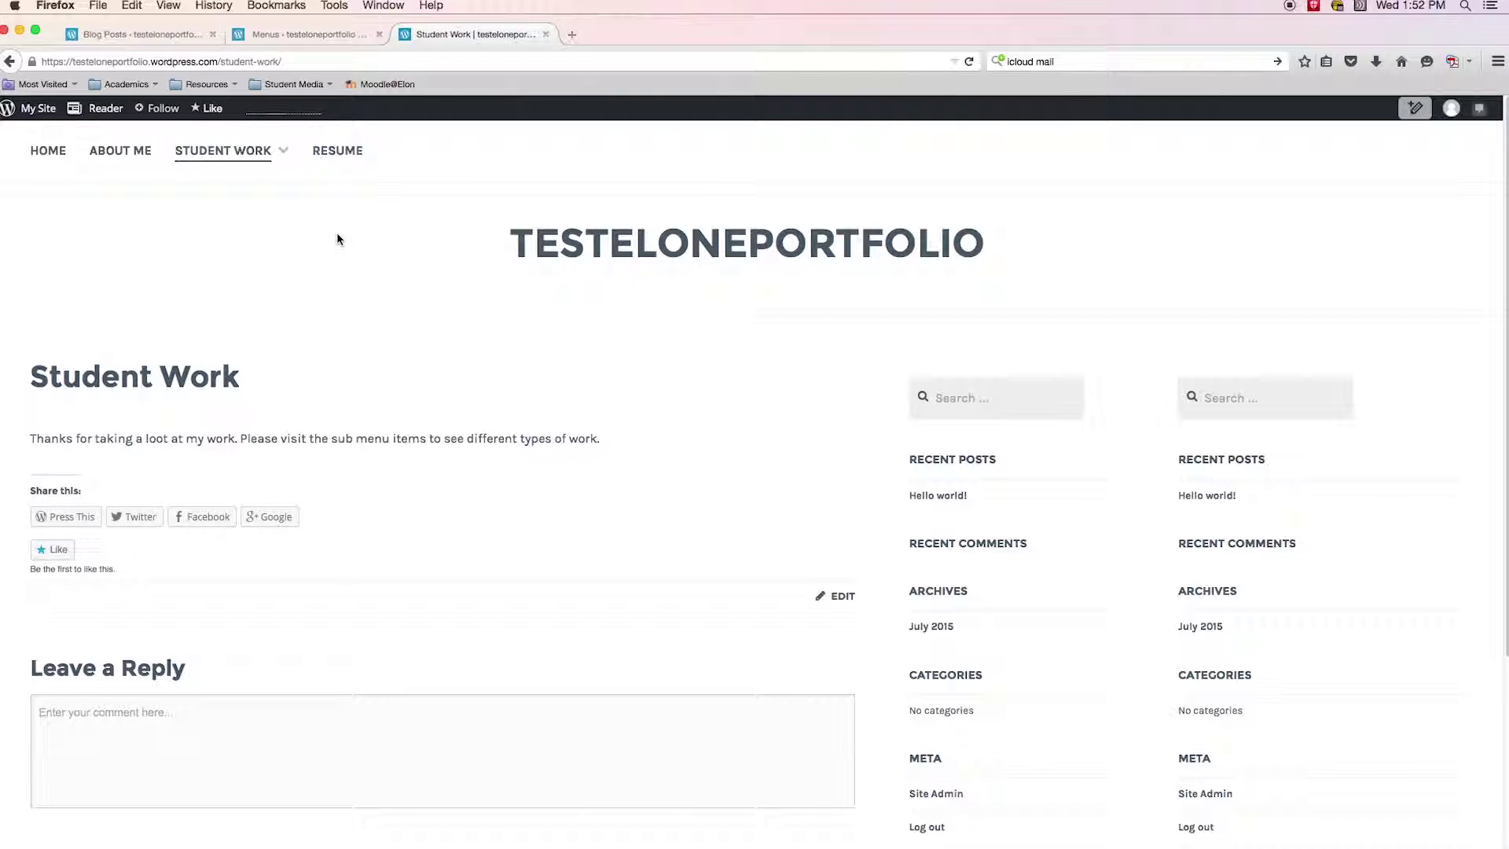
pyautogui.click(299, 39)
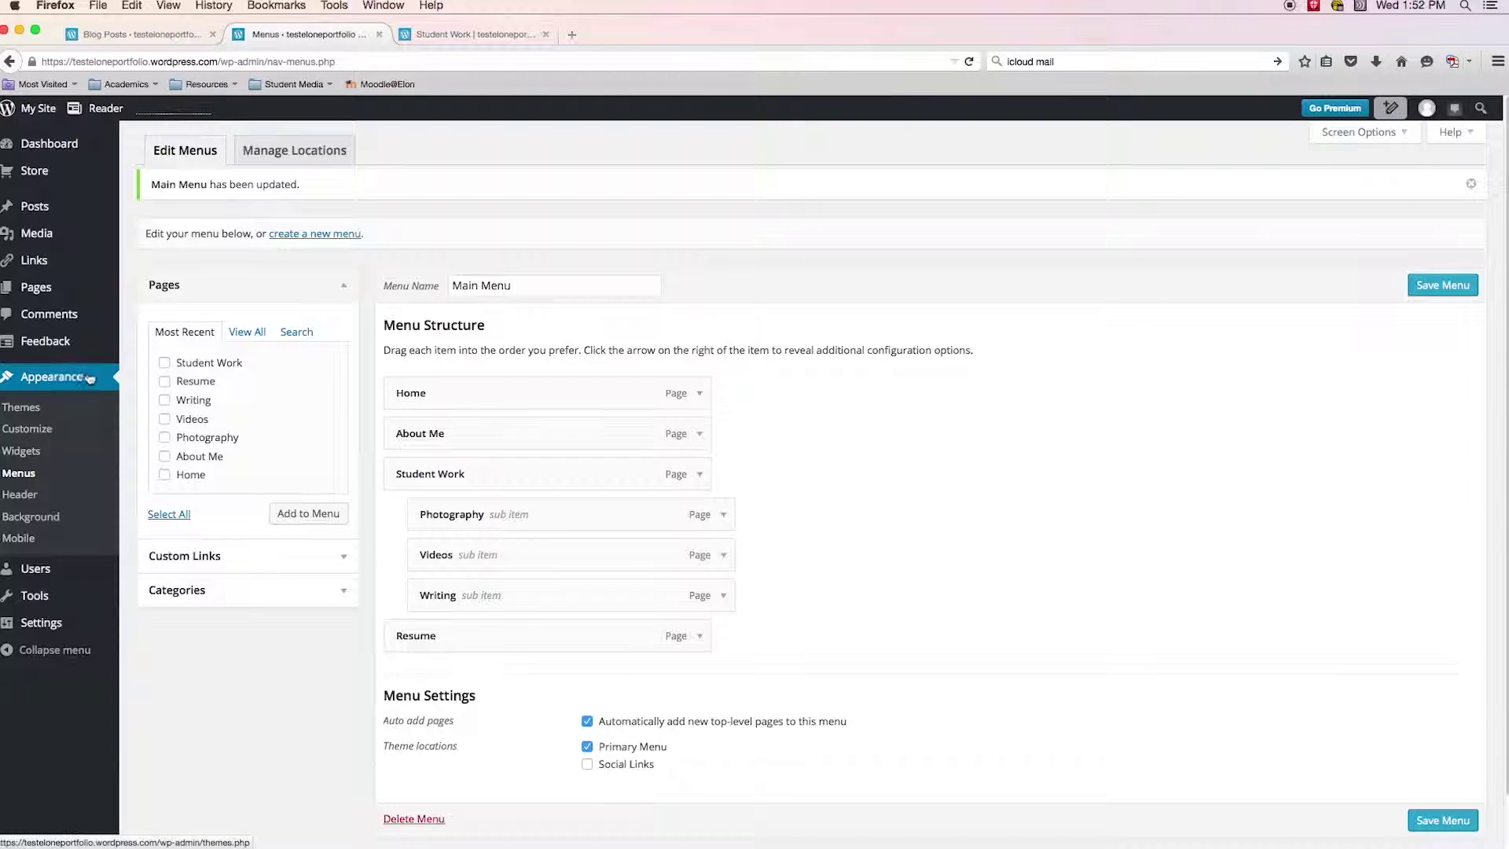